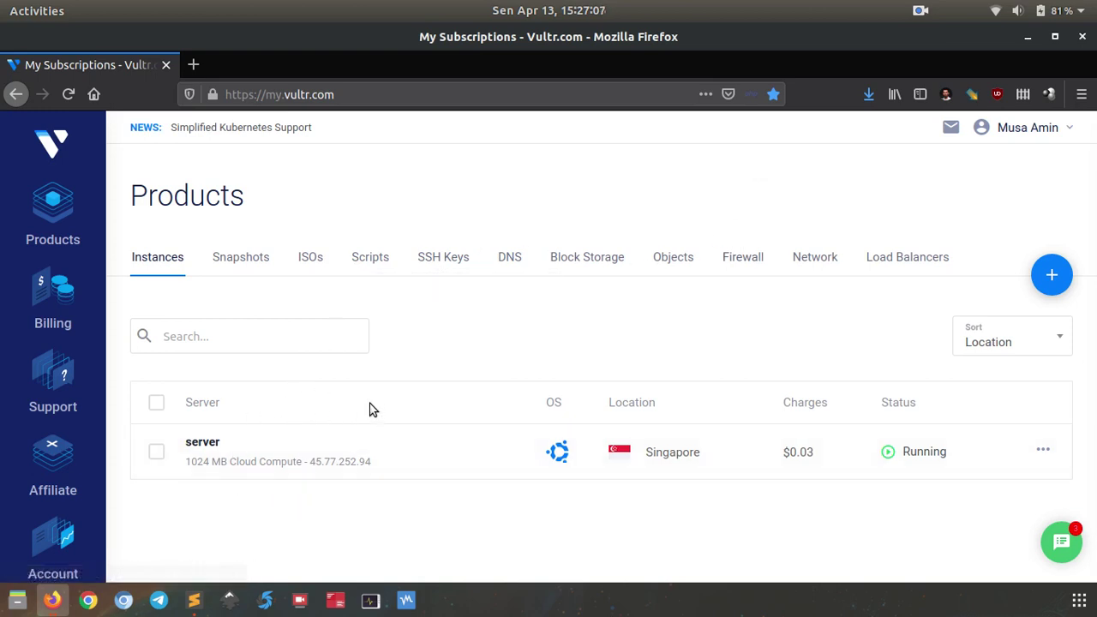
- Switch to the Terminator terminal and connect over SSH to the host named server, checking its IP address against the Vultr instance
click(334, 600)
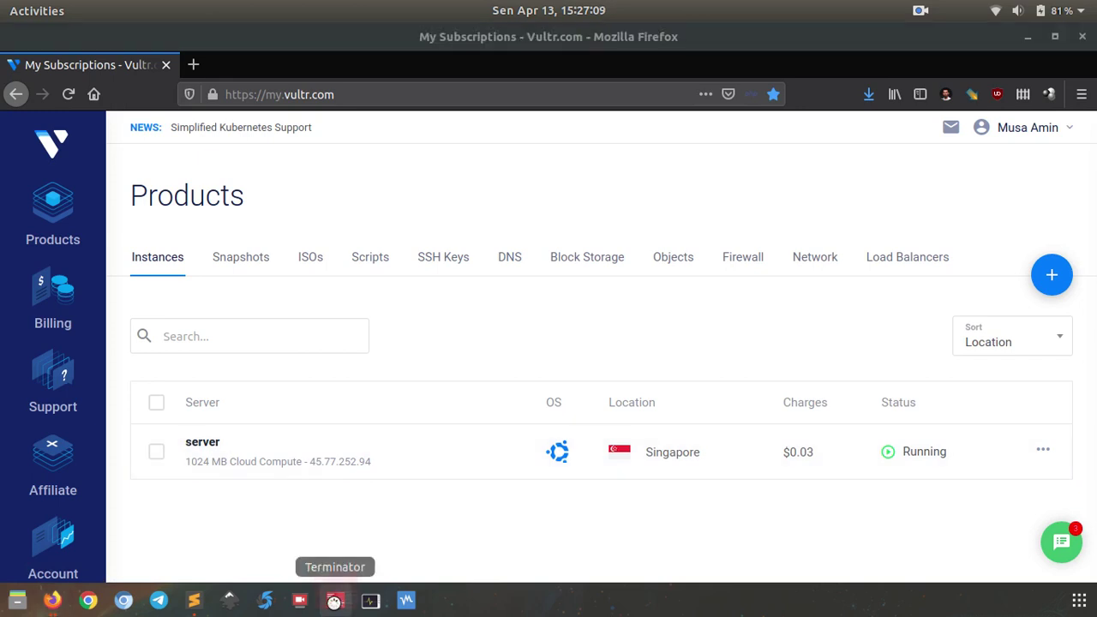
drag(552, 77, 960, 130)
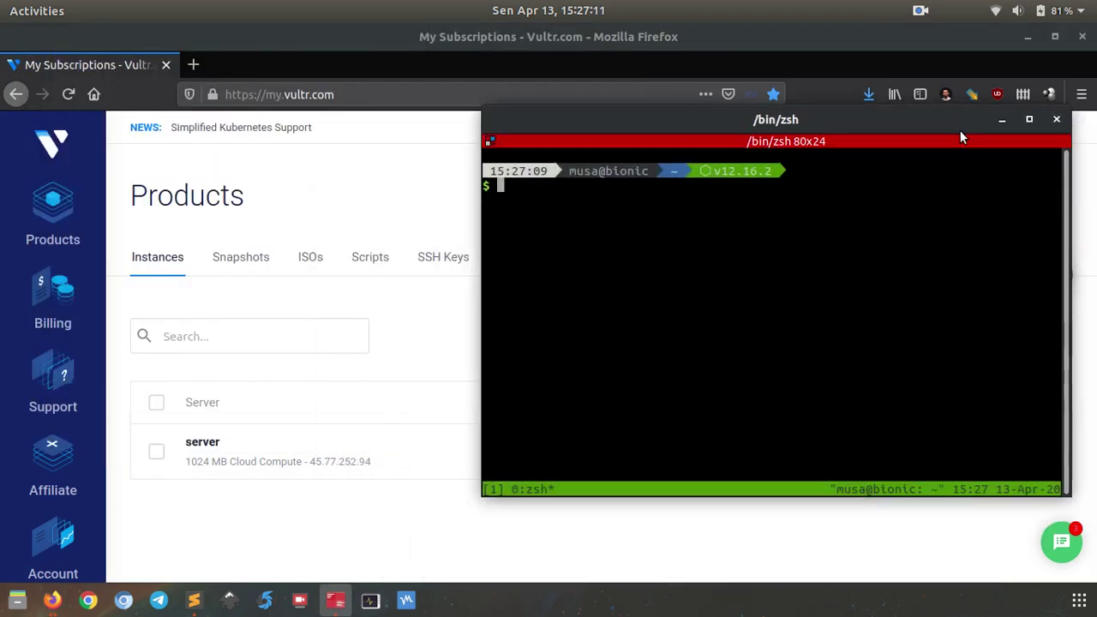
text(ssh server)
key(Return)
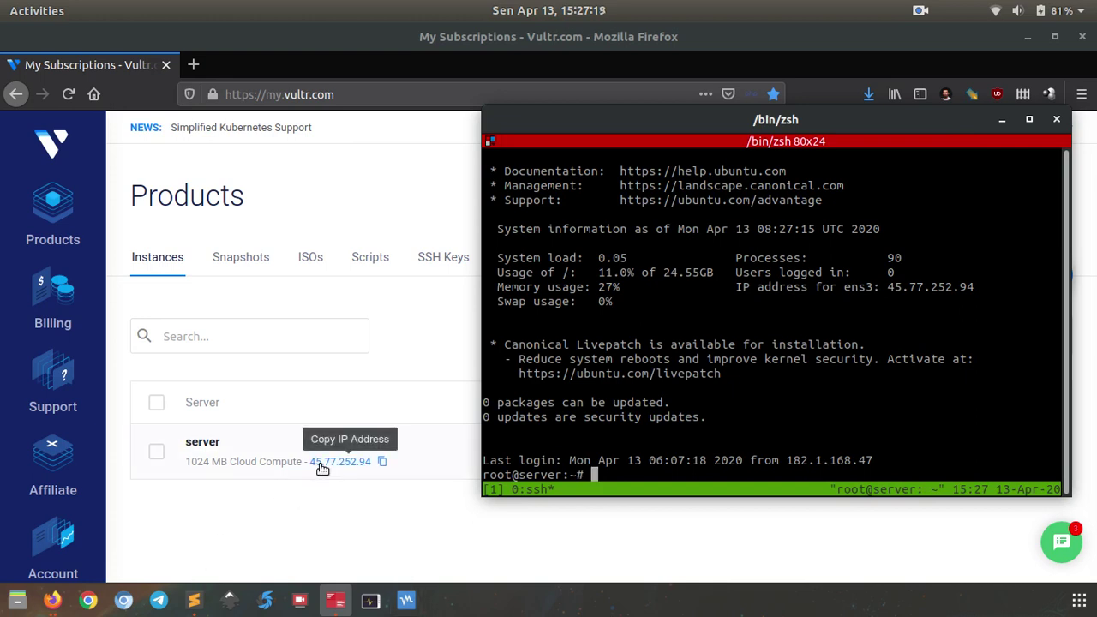
drag(887, 286, 974, 286)
click(909, 260)
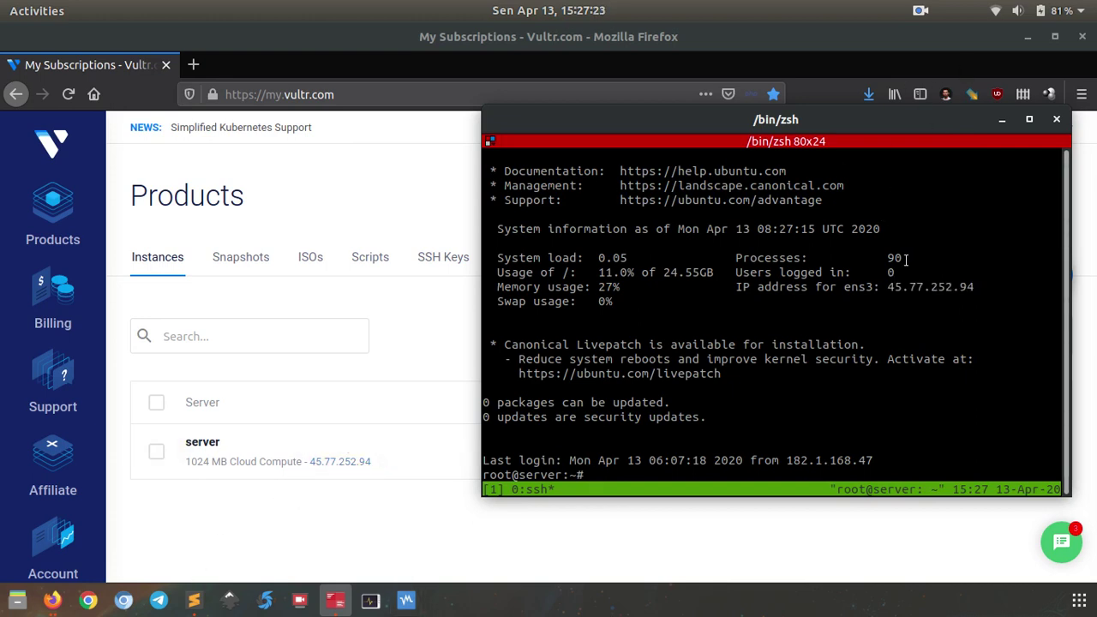
- List the files in the server's root home directory in long format and clear the terminal
text(ls -l)
key(Return)
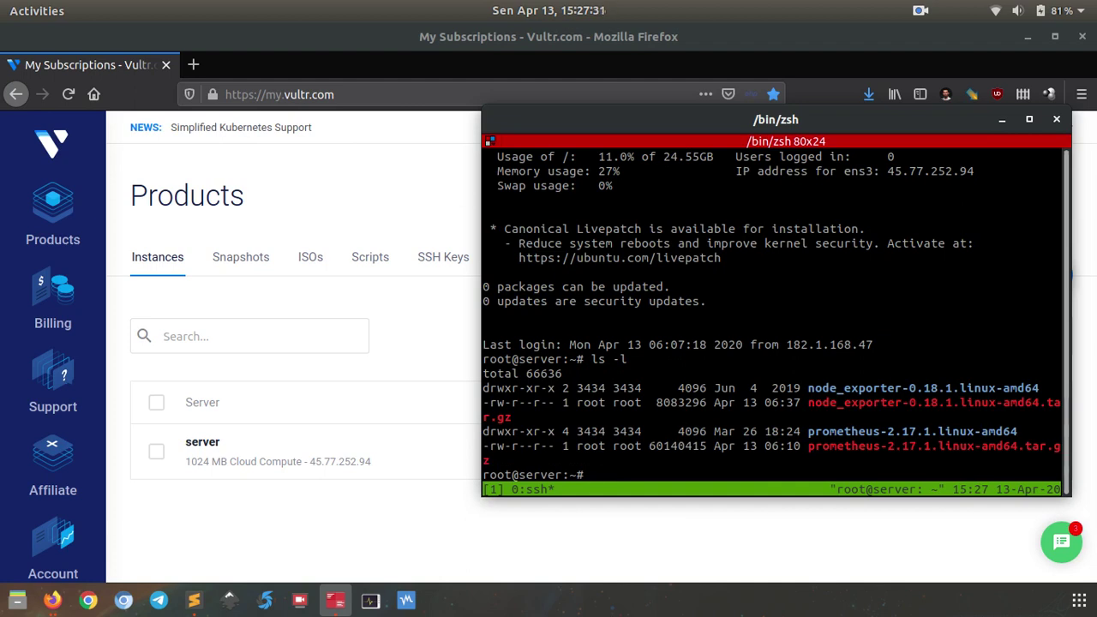
key(ctrl+l)
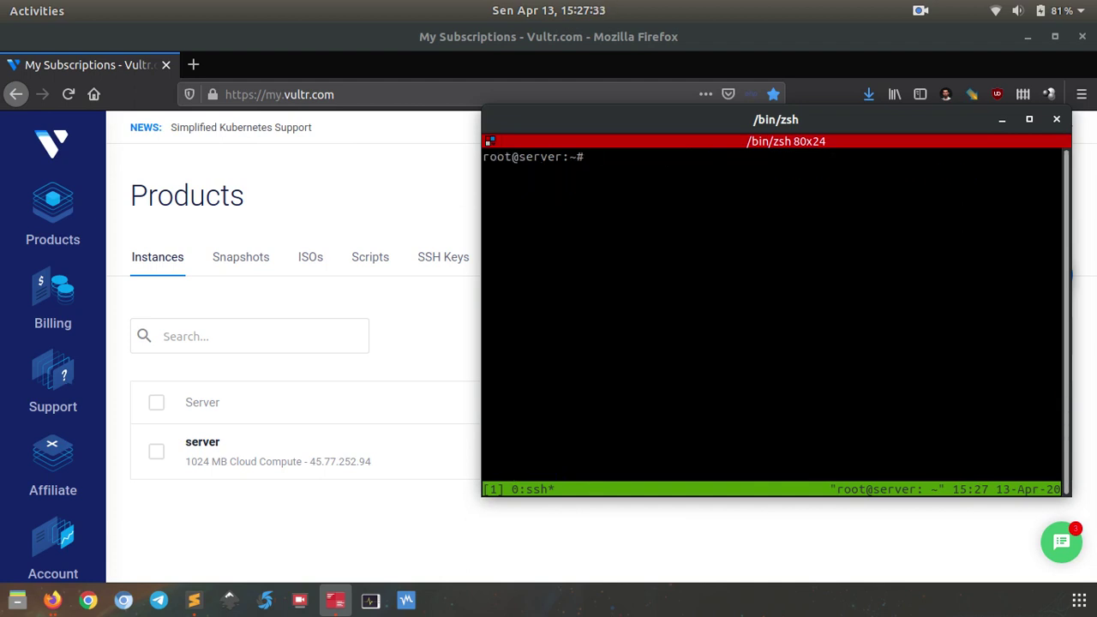
- Check the status of the nginx service on the server with systemctl
text(systemctl status nginx)
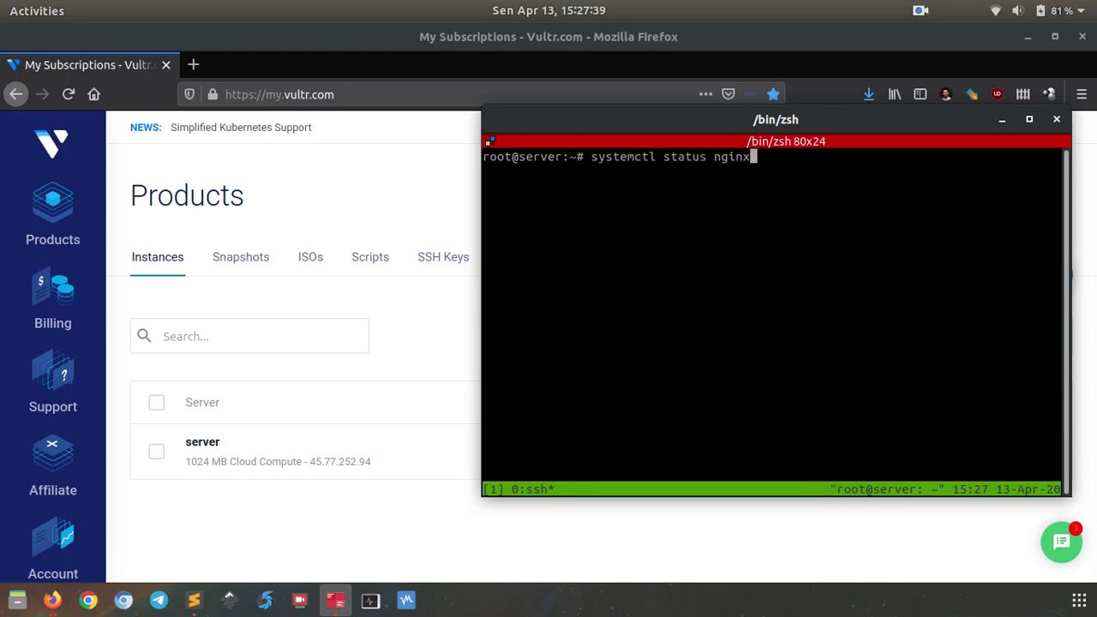
key(Return)
key(q)
- Check the status of the mariadb service on the server with systemctl
key(Up)
key(BackSpace)
key(BackSpace)
key(BackSpace)
key(BackSpace)
key(BackSpace)
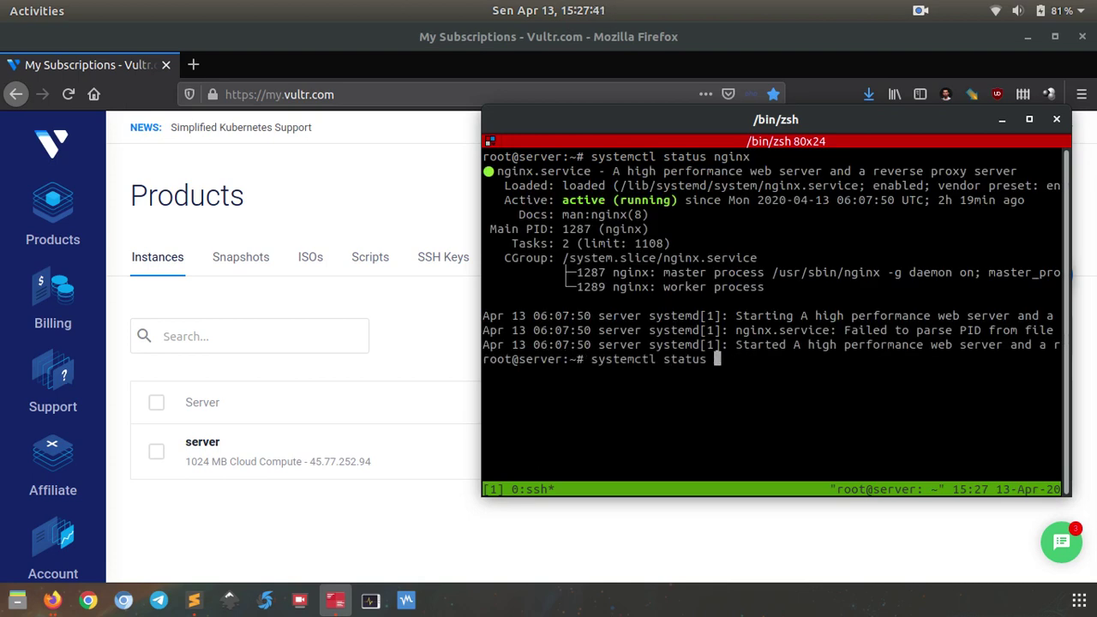
text(mariadb)
key(Return)
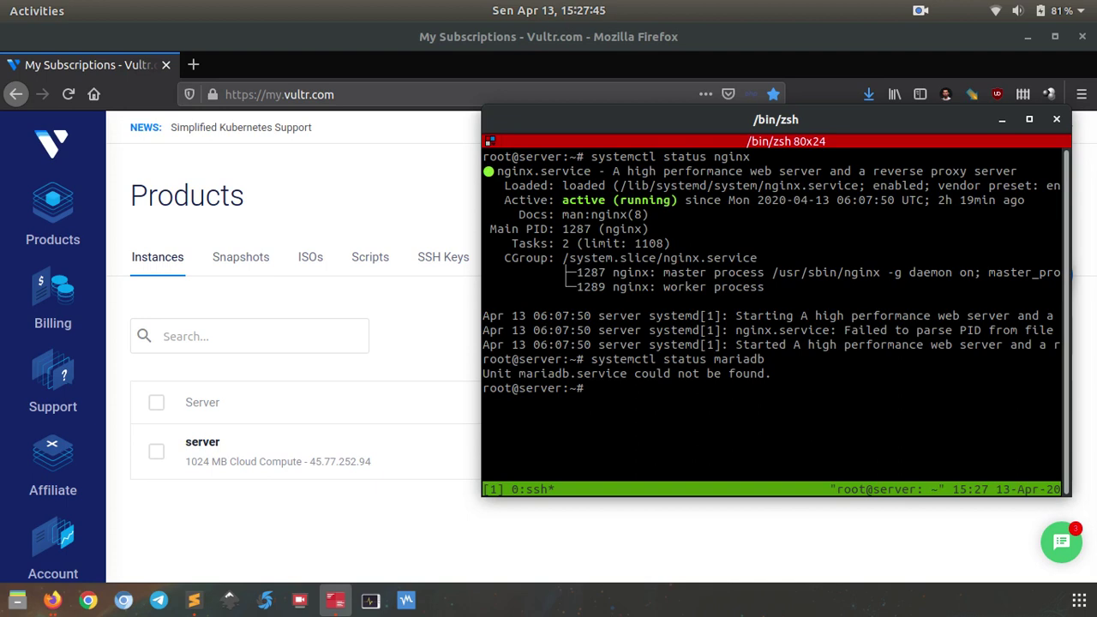
- Clear the terminal and log out of the server's SSH session
key(Up)
key(ctrl+u)
key(ctrl+l)
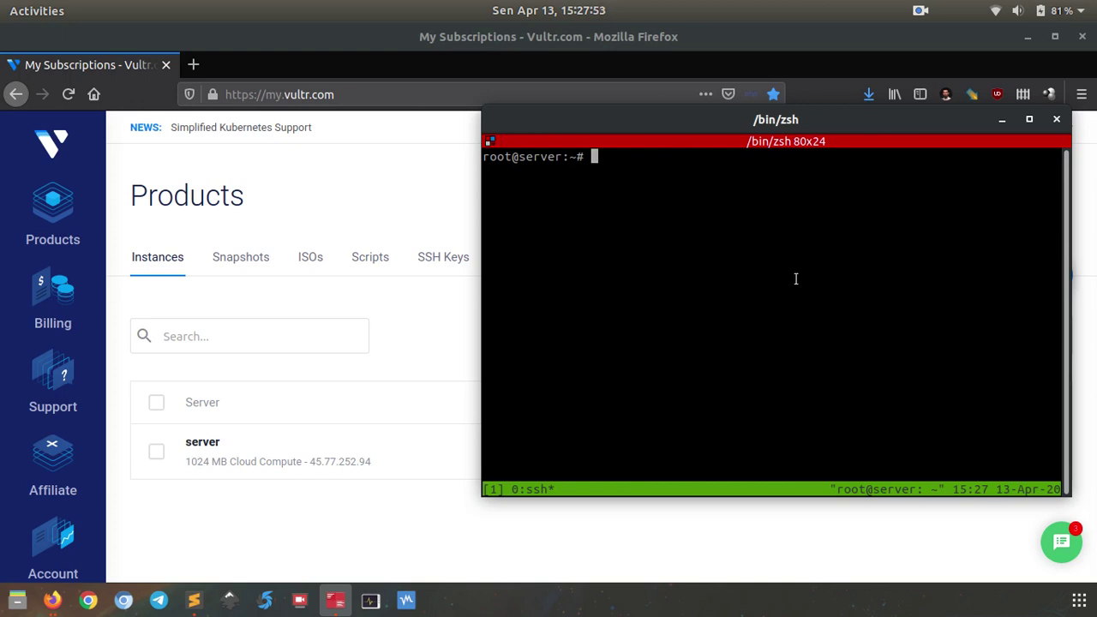
key(ctrl+d)
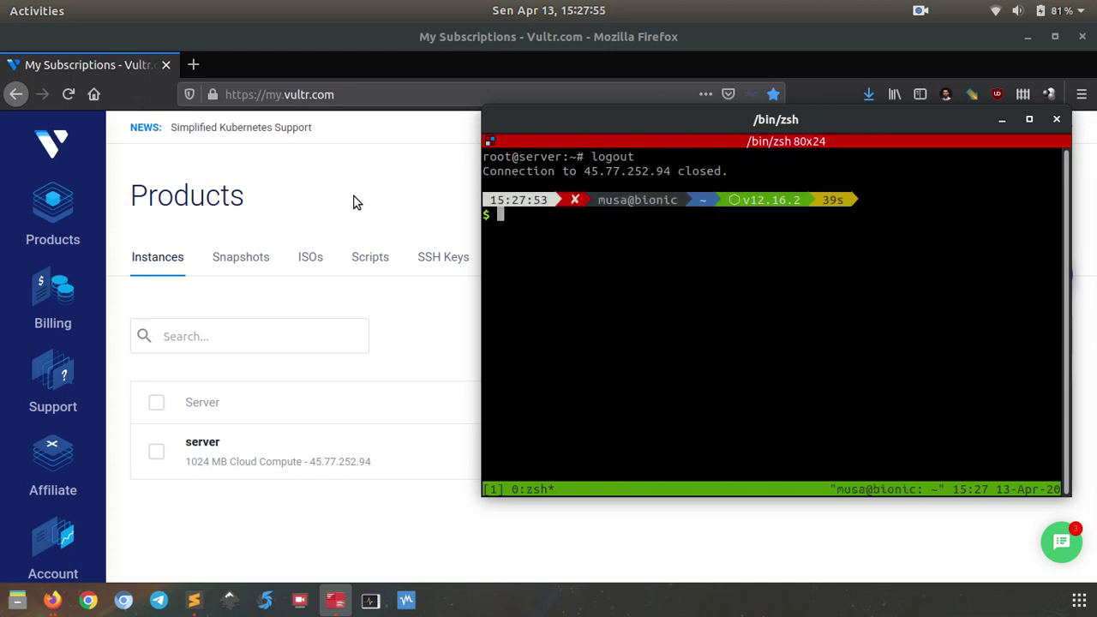
- Switch to Firefox and look at the account's snapshots list, returning to the list of instances
click(357, 203)
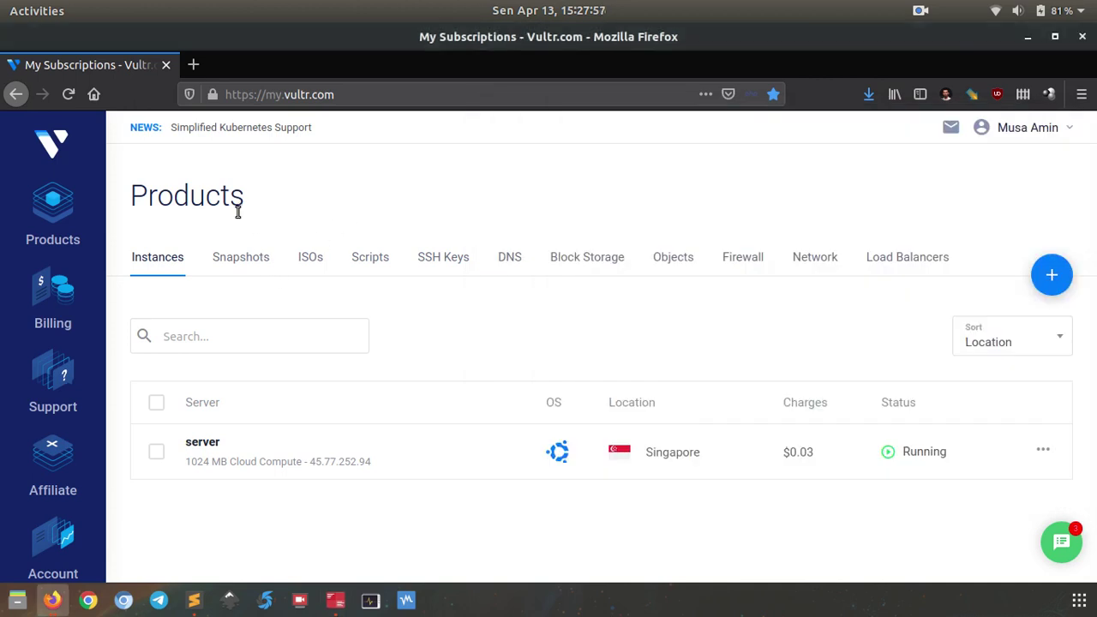
click(240, 259)
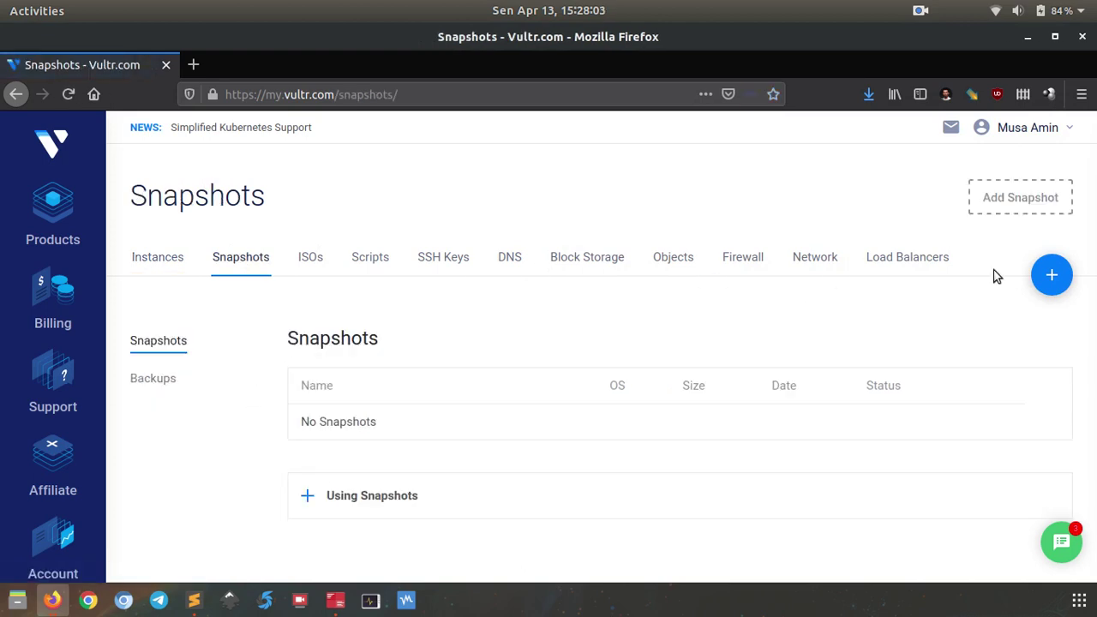
mouse_move(1049, 288)
click(162, 260)
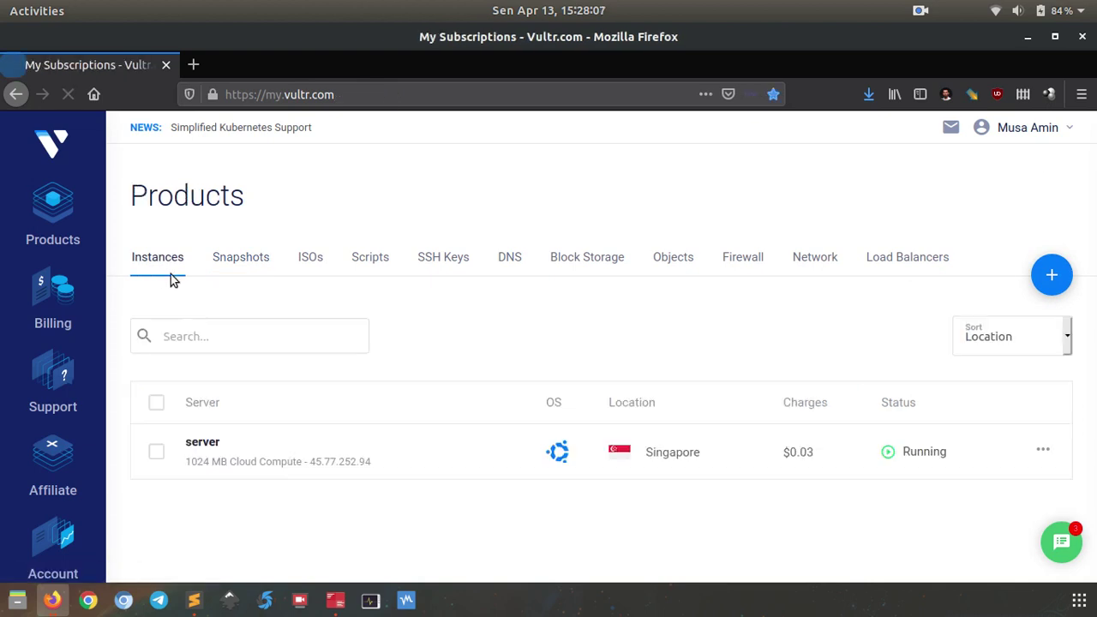
- Take a snapshot of the instance named server with the label server-13042020
click(198, 448)
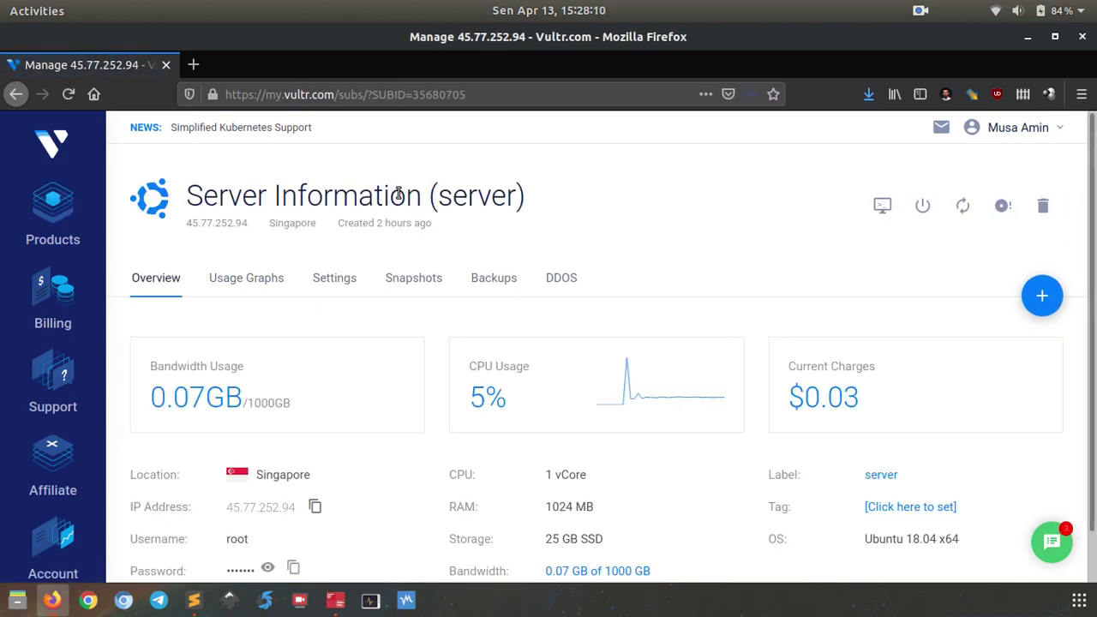
click(433, 278)
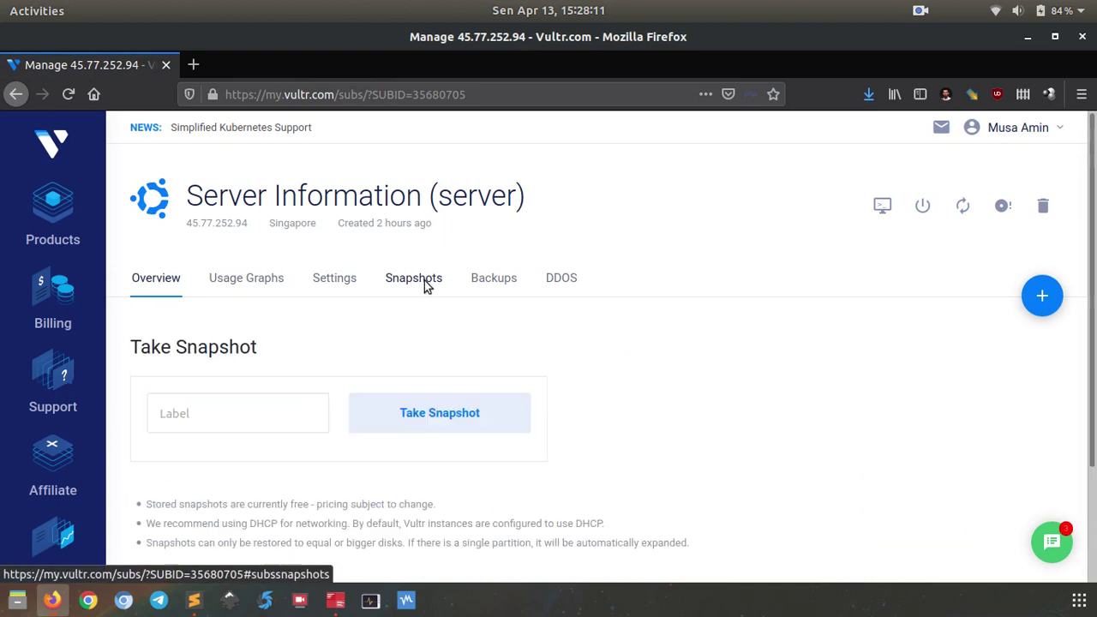
click(268, 424)
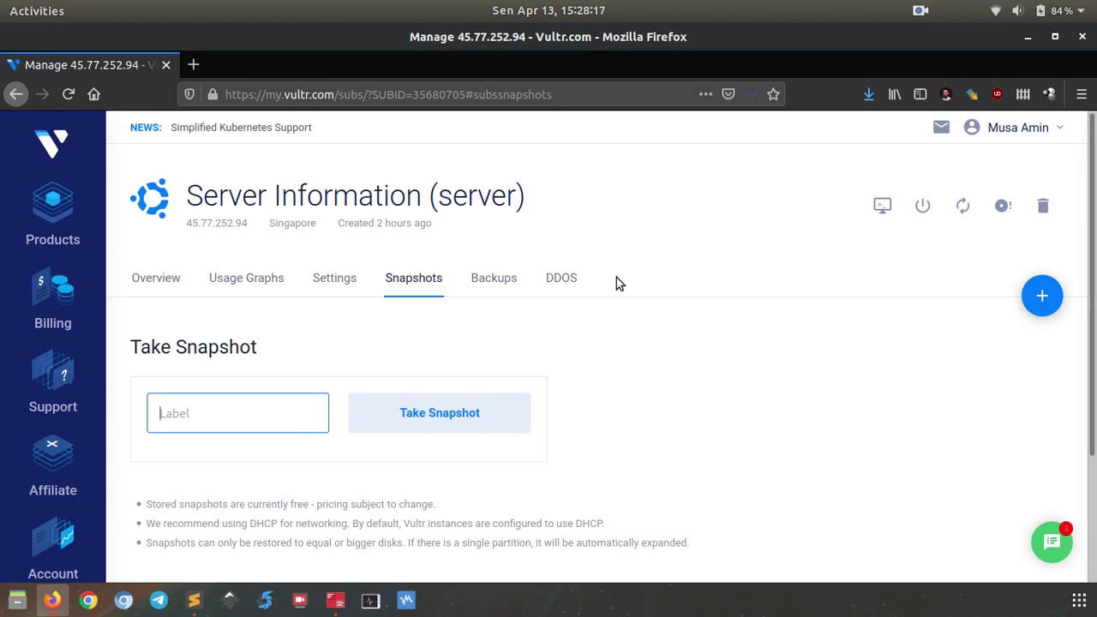
text(server-13)
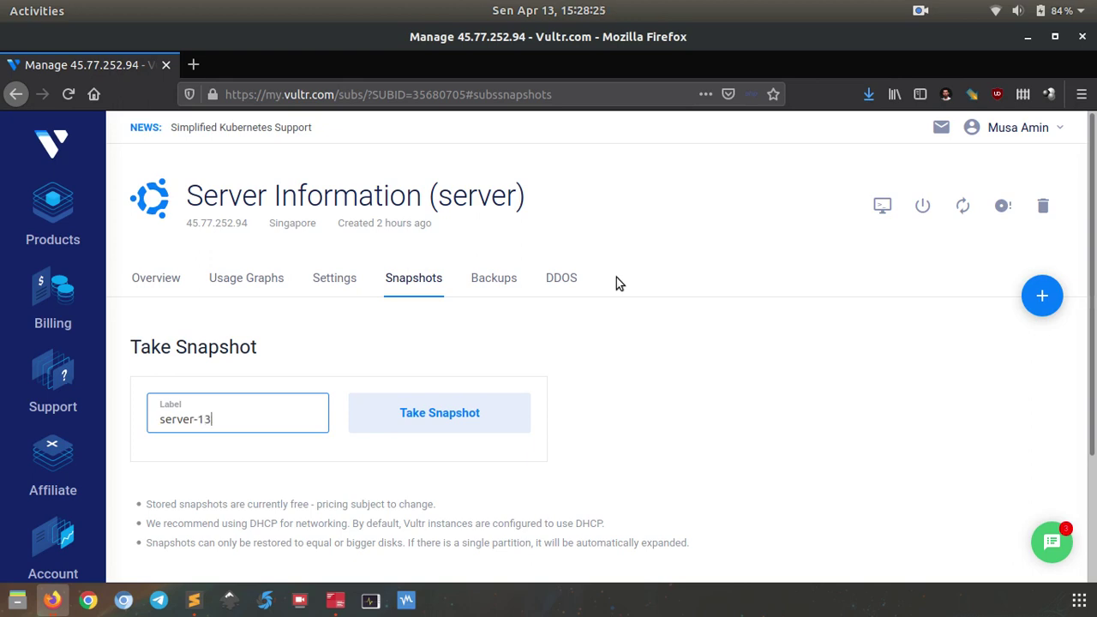
text(042020)
click(504, 424)
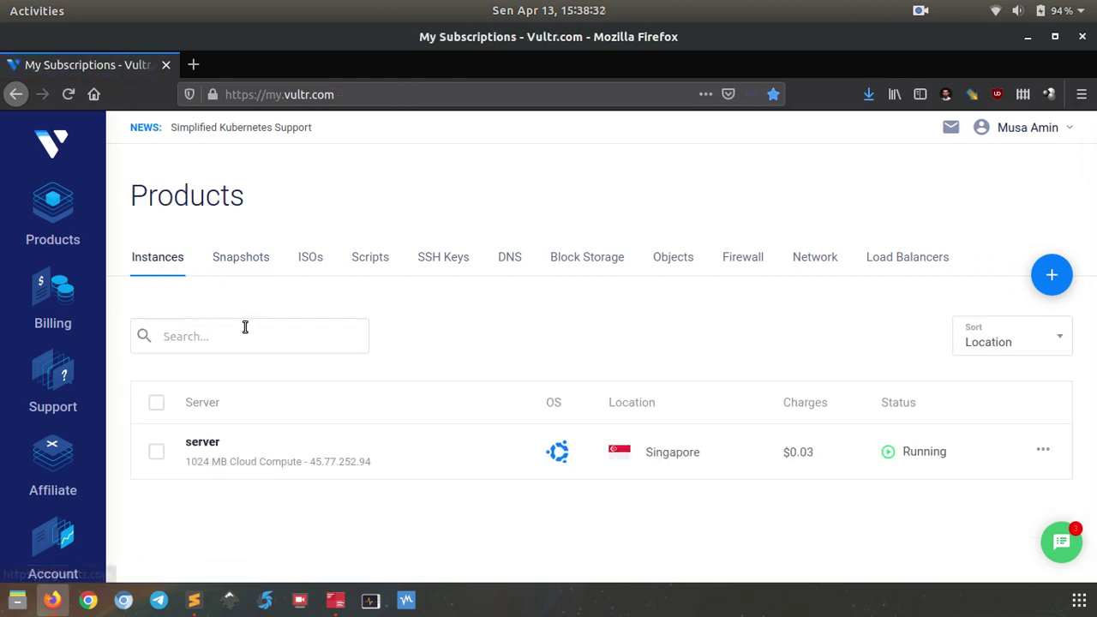
- Start deploying a new server instance and choose Singapore as its location
click(1051, 274)
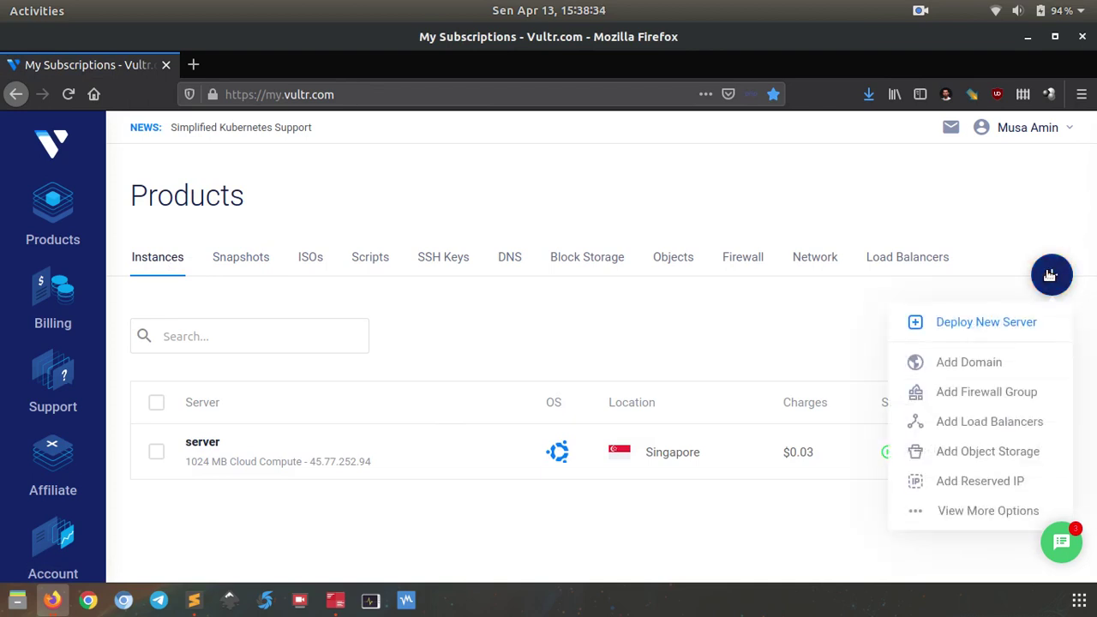
click(1036, 324)
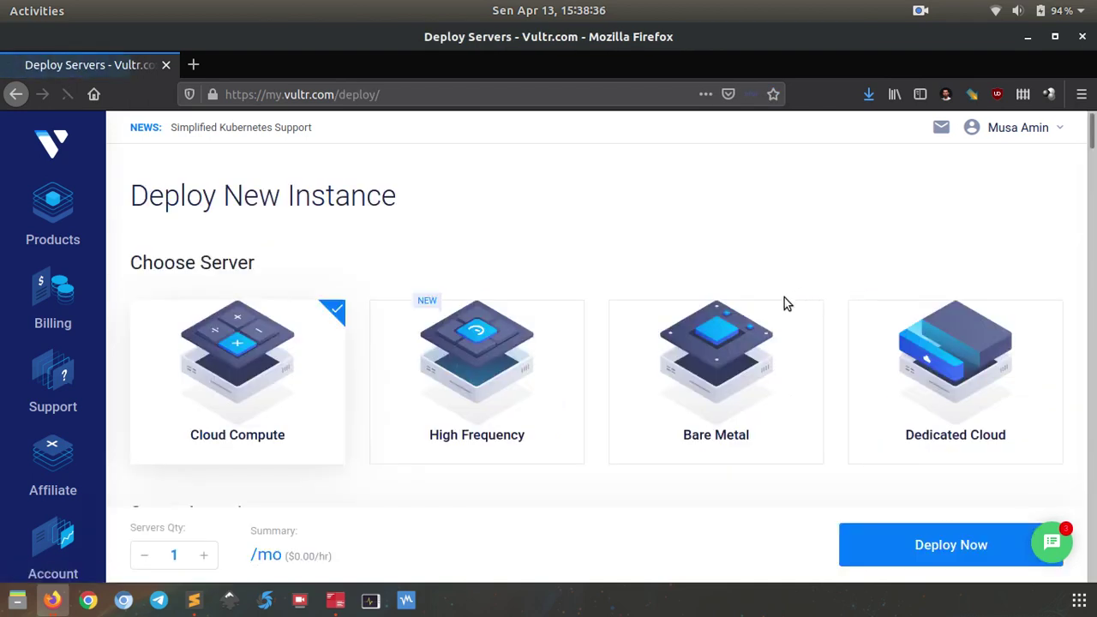
scroll(514, 261, down, 3)
scroll(508, 259, down, 3)
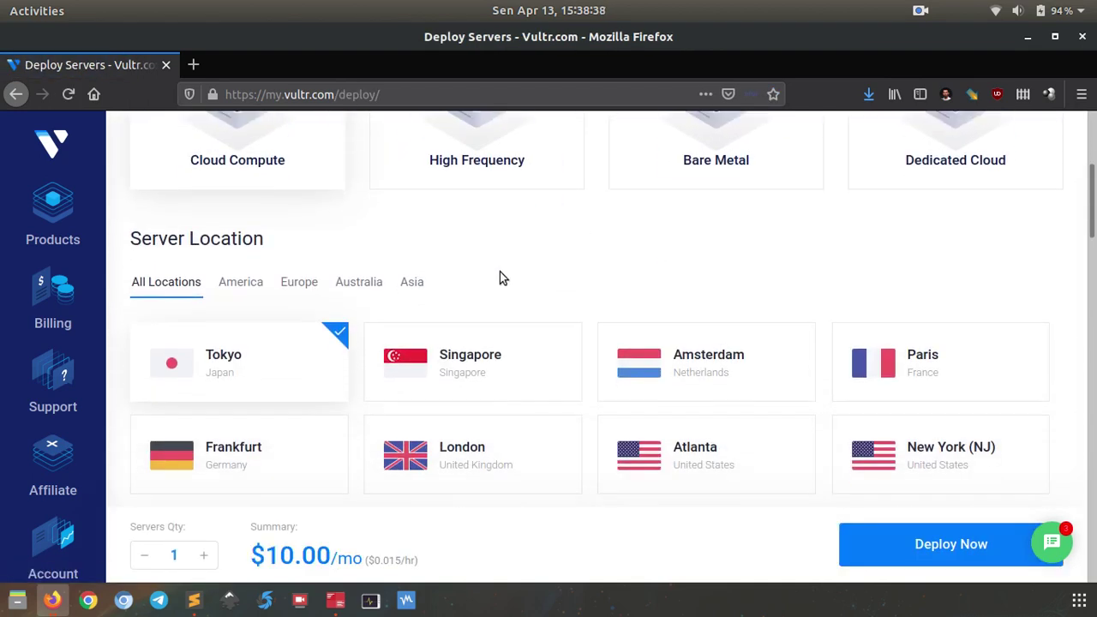
click(494, 361)
- Choose the snapshot server-13042020 as the server type of the new instance
scroll(490, 316, down, 5)
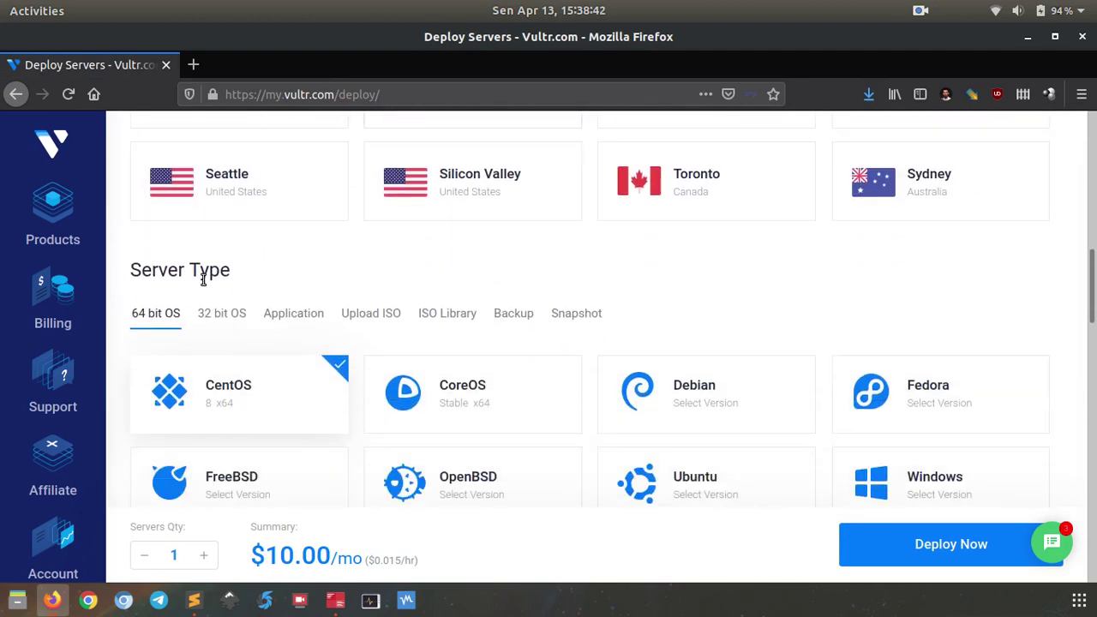
scroll(193, 346, down, 1)
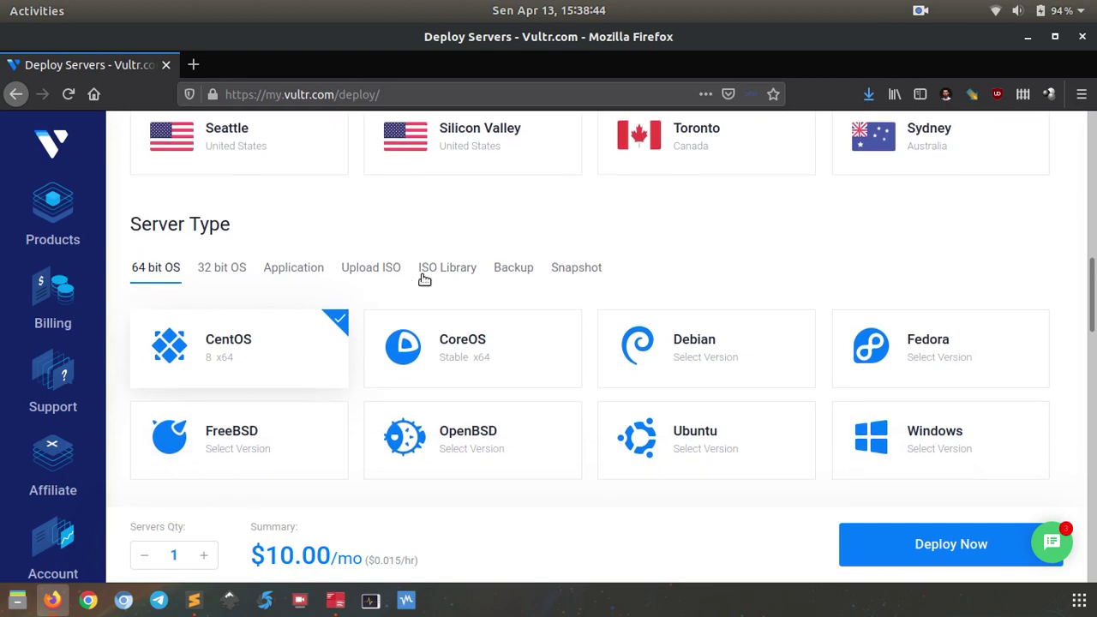
click(575, 273)
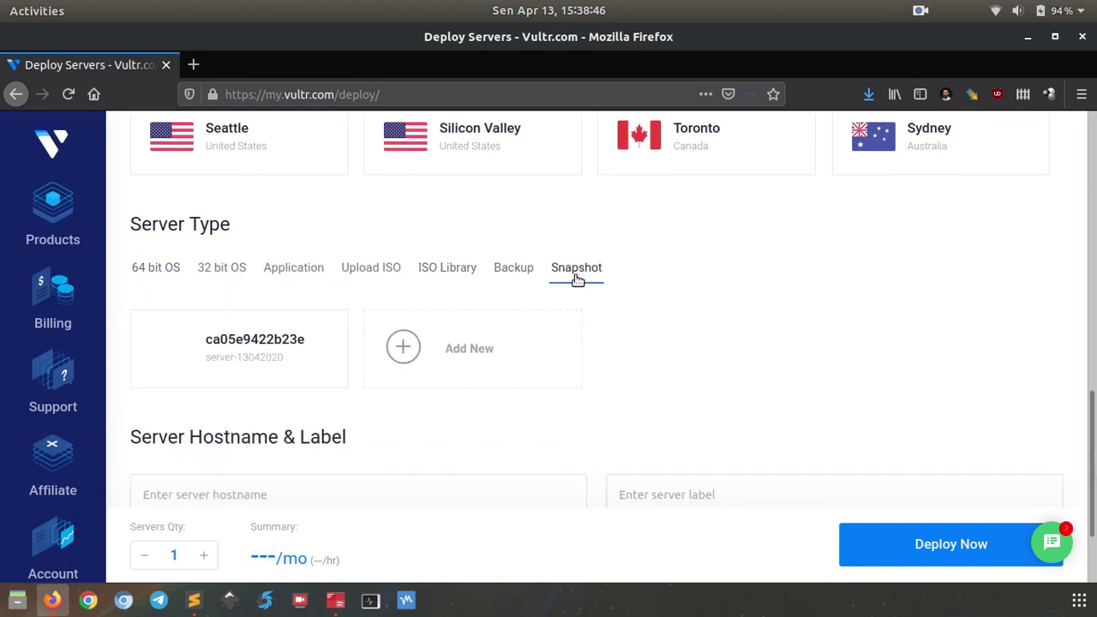
scroll(692, 312, down, 2)
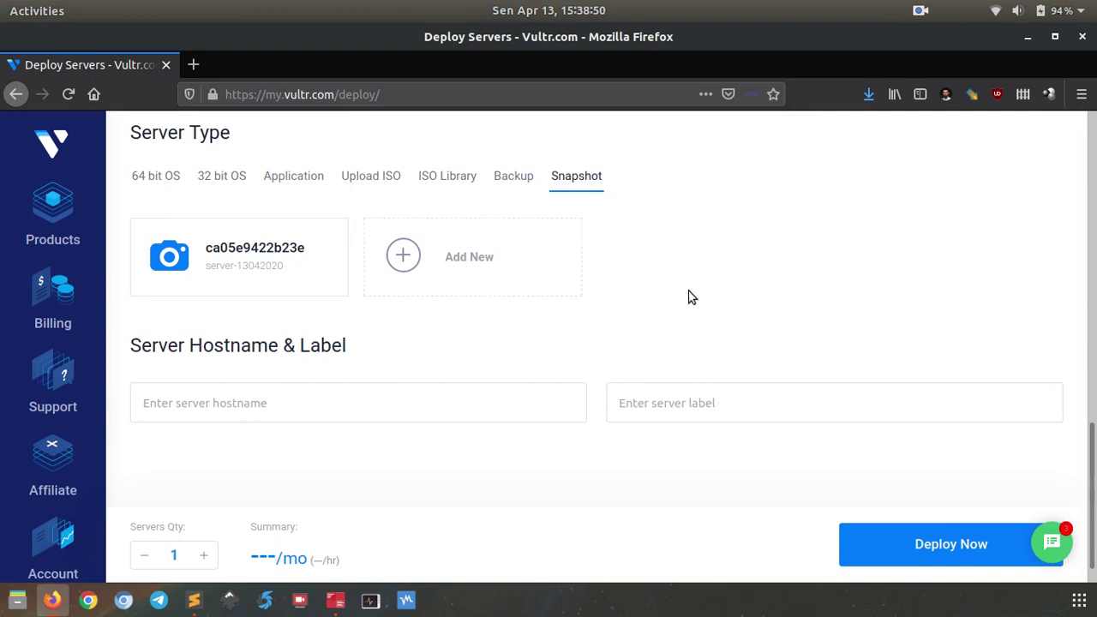
click(243, 271)
- Set the new instance's server size to the 25 GB SSD plan at $5/mo
scroll(269, 311, down, 2)
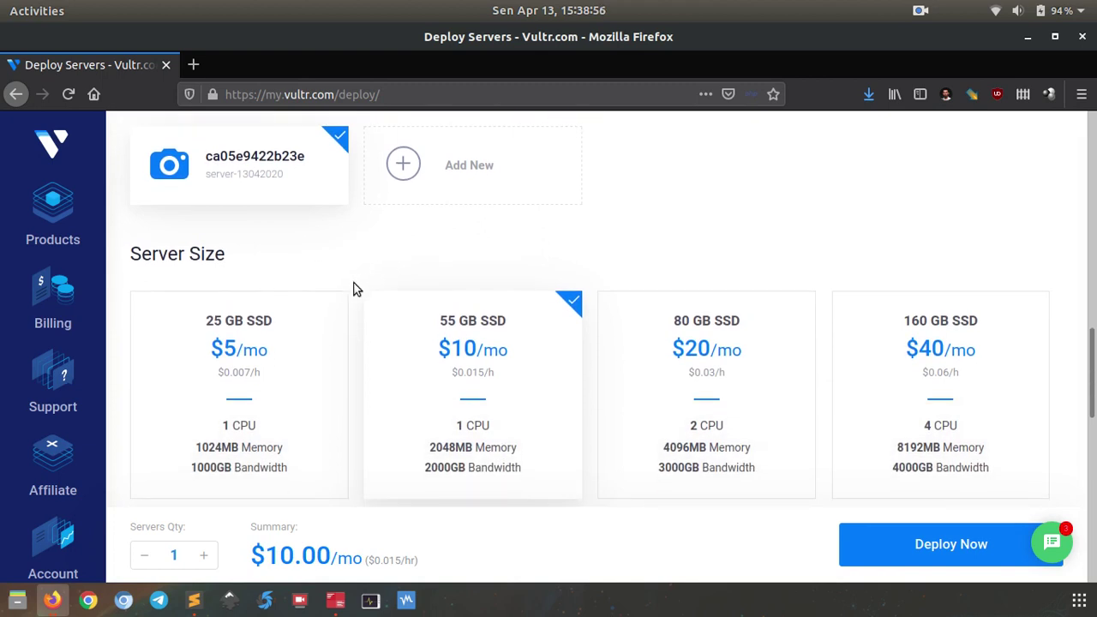
scroll(265, 301, up, 1)
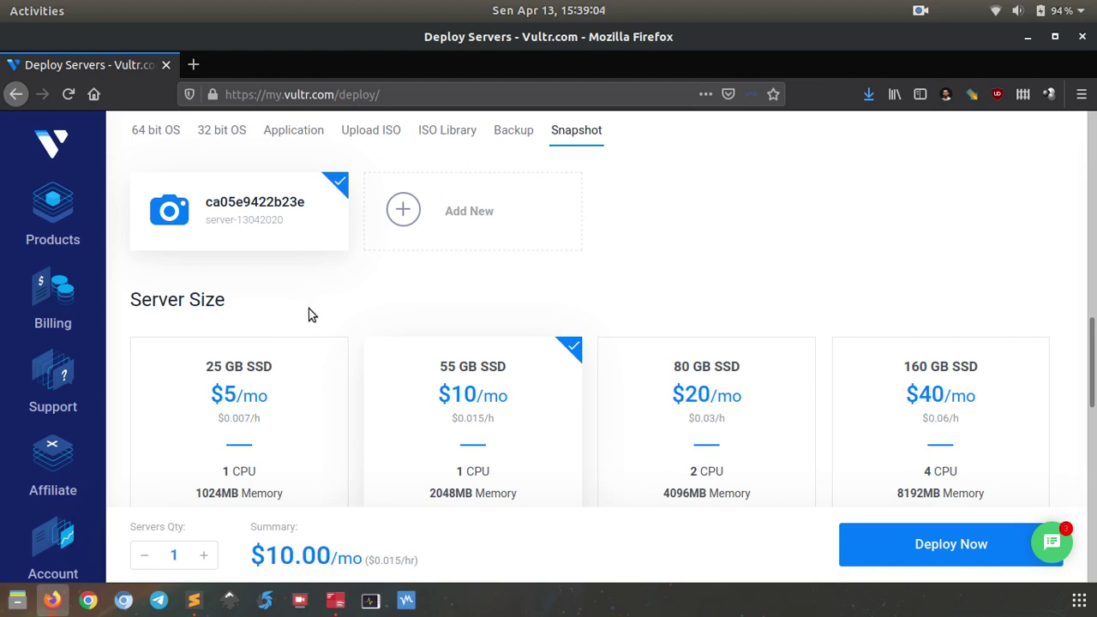
scroll(305, 319, down, 1)
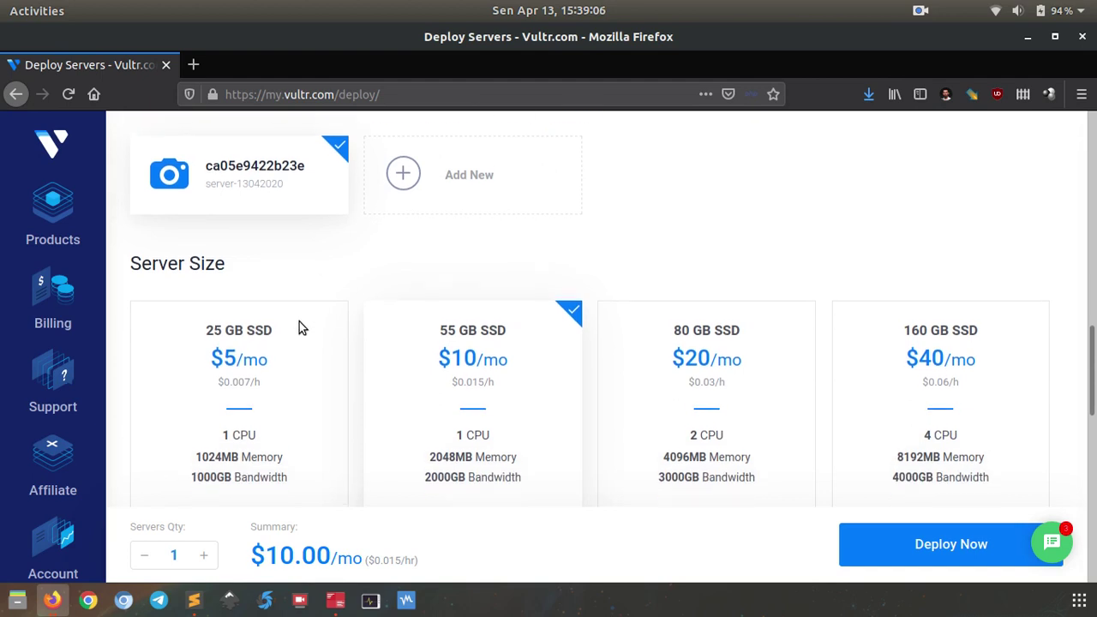
click(294, 335)
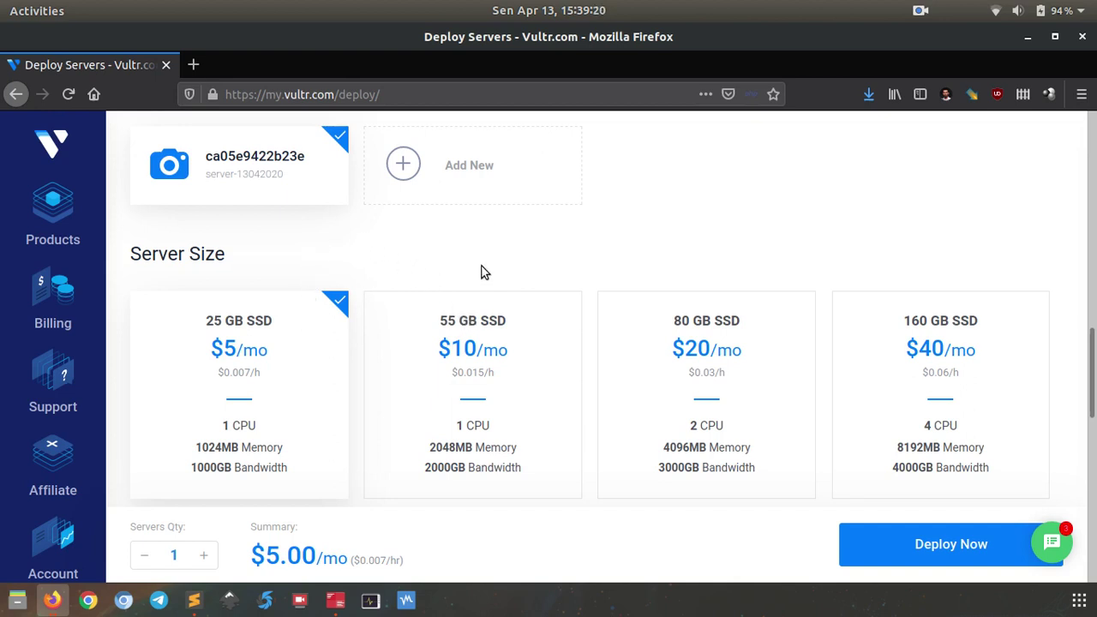
- Set the new instance's hostname and label to ubuntu, with no additional features and no firewall
scroll(504, 261, down, 1)
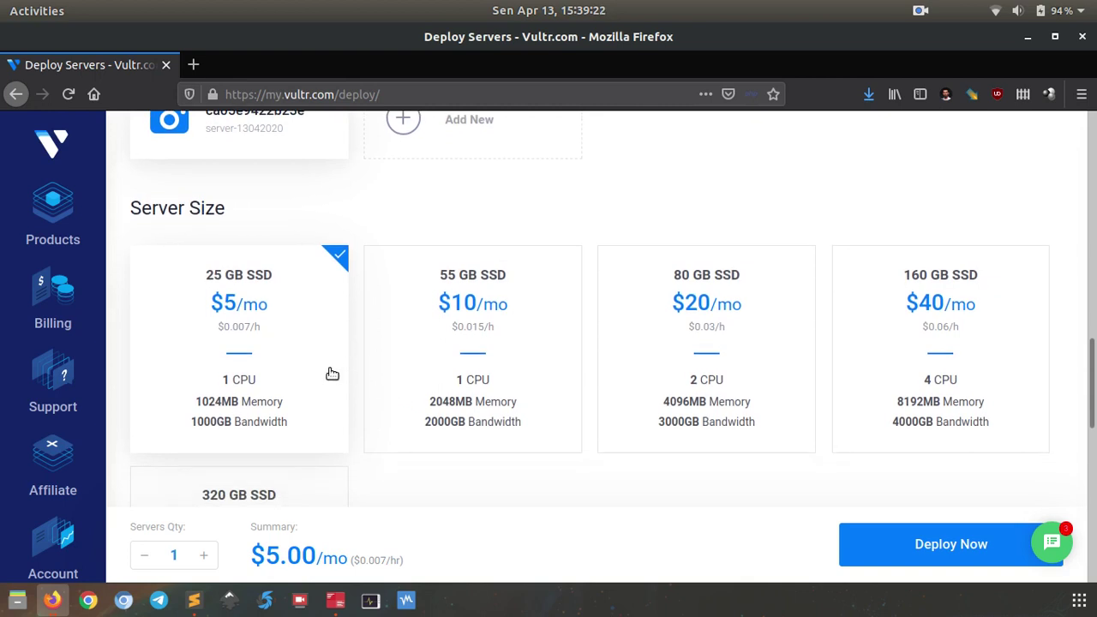
scroll(334, 355, down, 5)
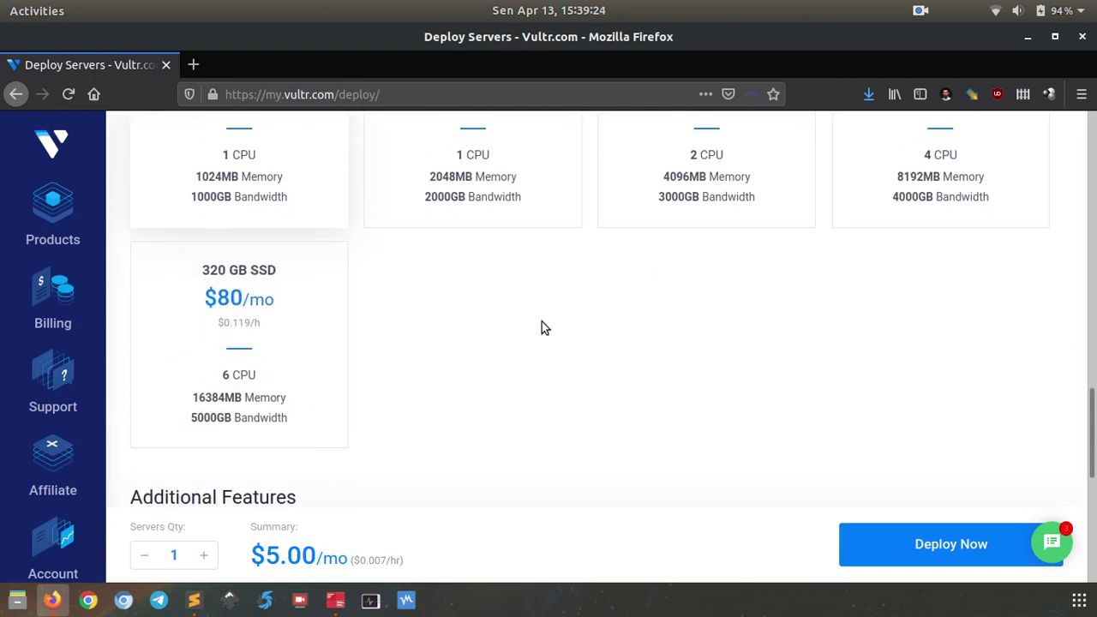
scroll(561, 324, down, 4)
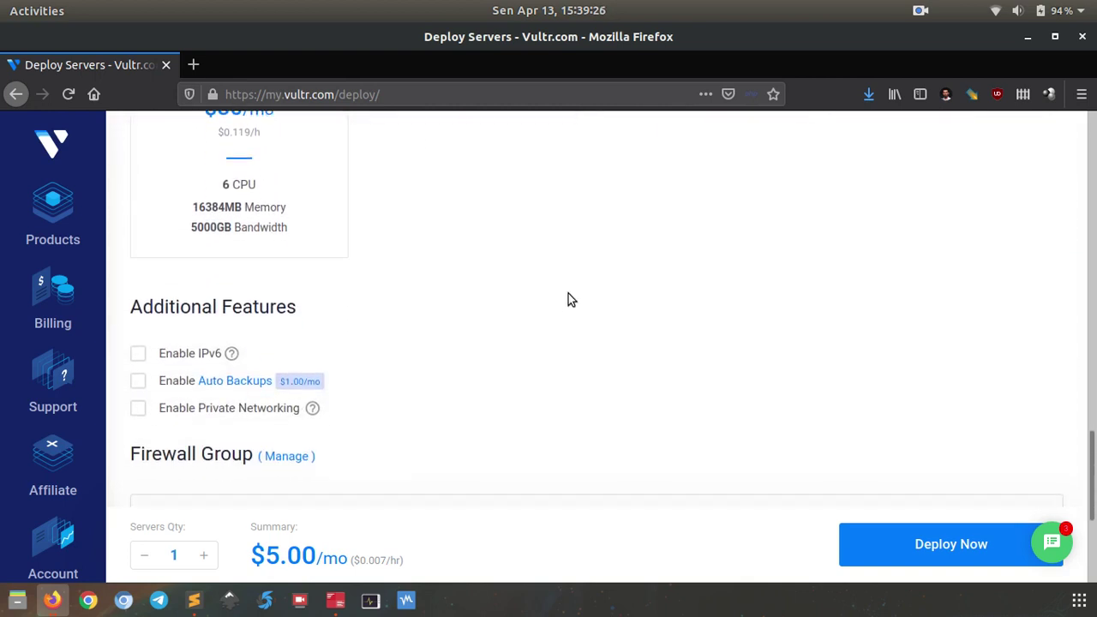
scroll(568, 299, down, 6)
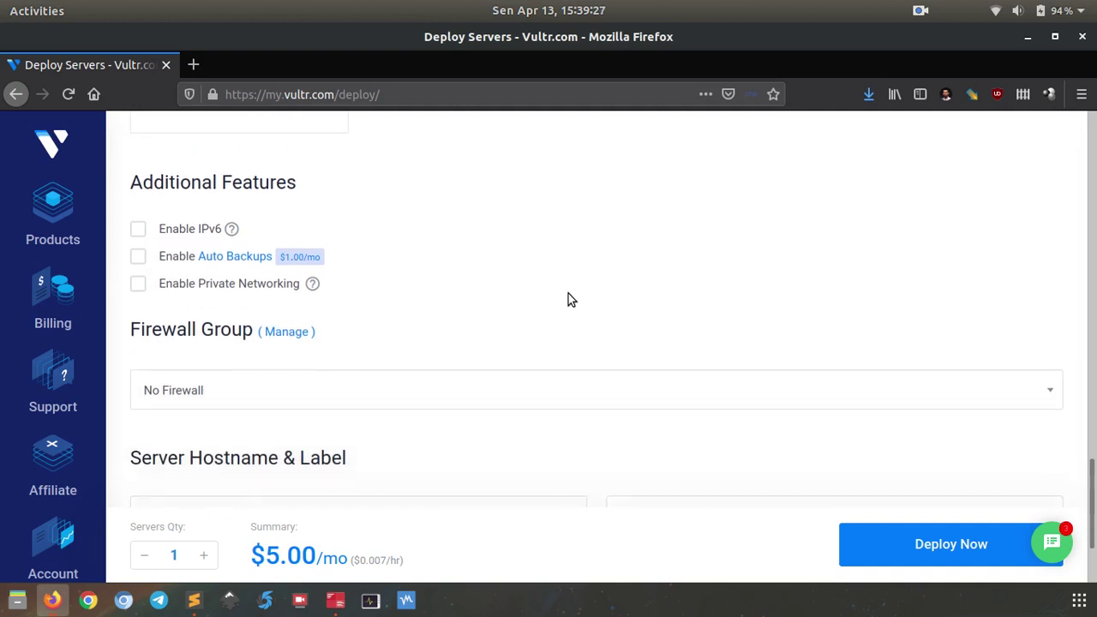
click(466, 382)
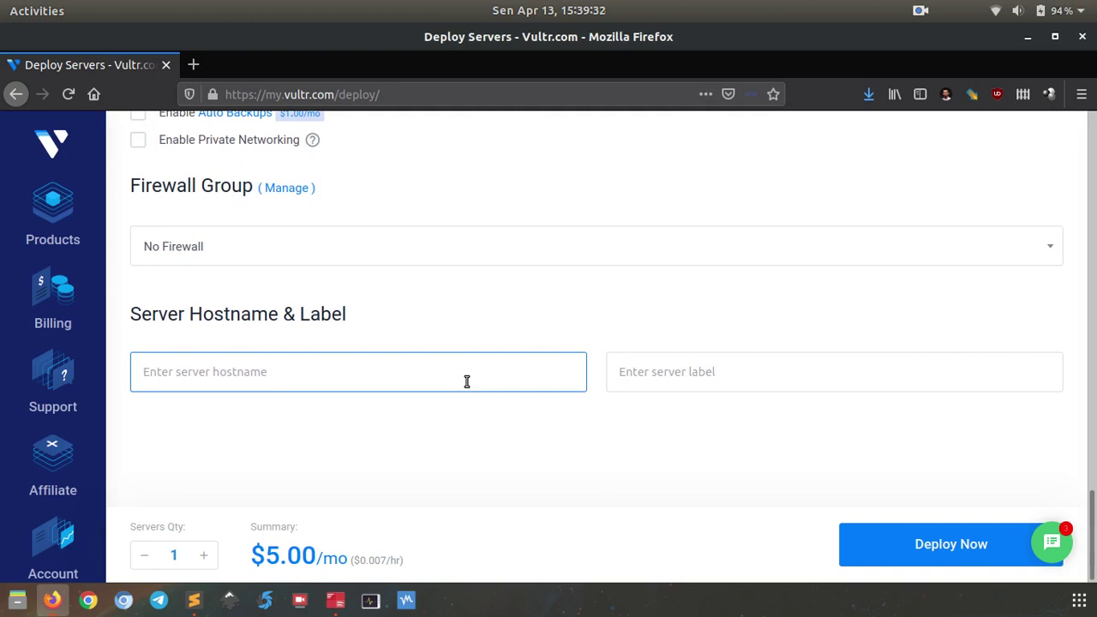
text(ubuntu)
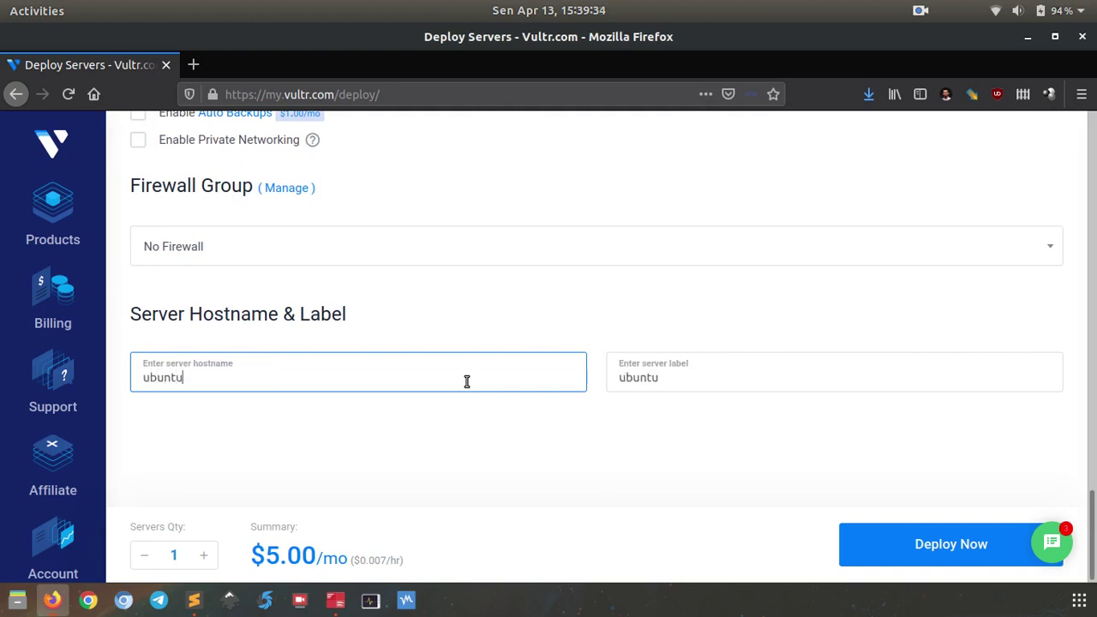
- Review the chosen settings, deploy the new server, and check it in the instance list
scroll(464, 382, up, 15)
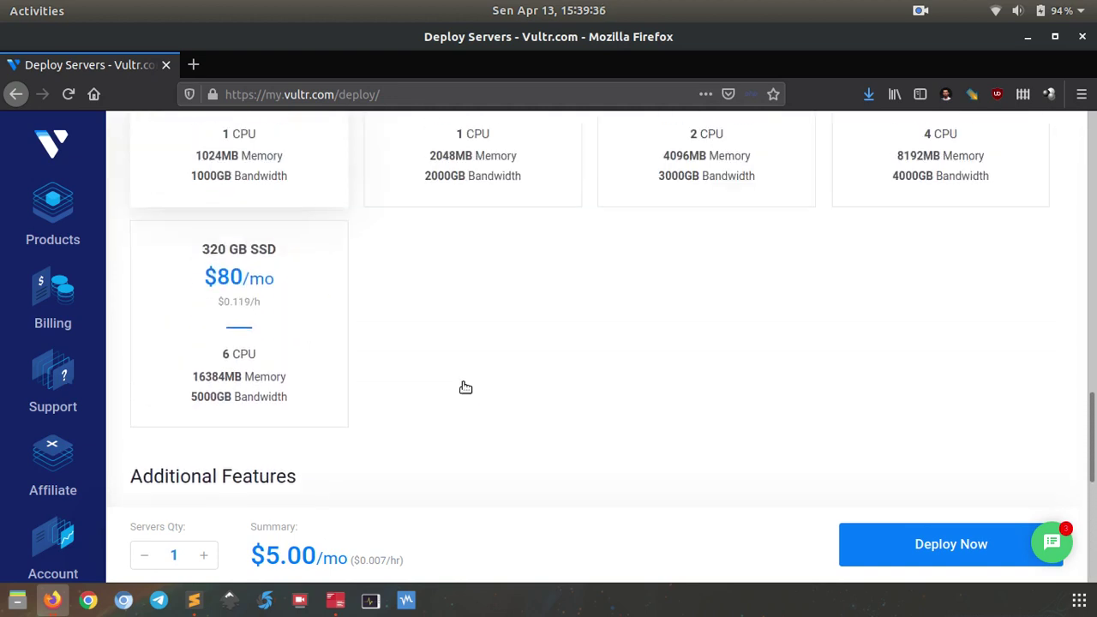
scroll(529, 429, down, 4)
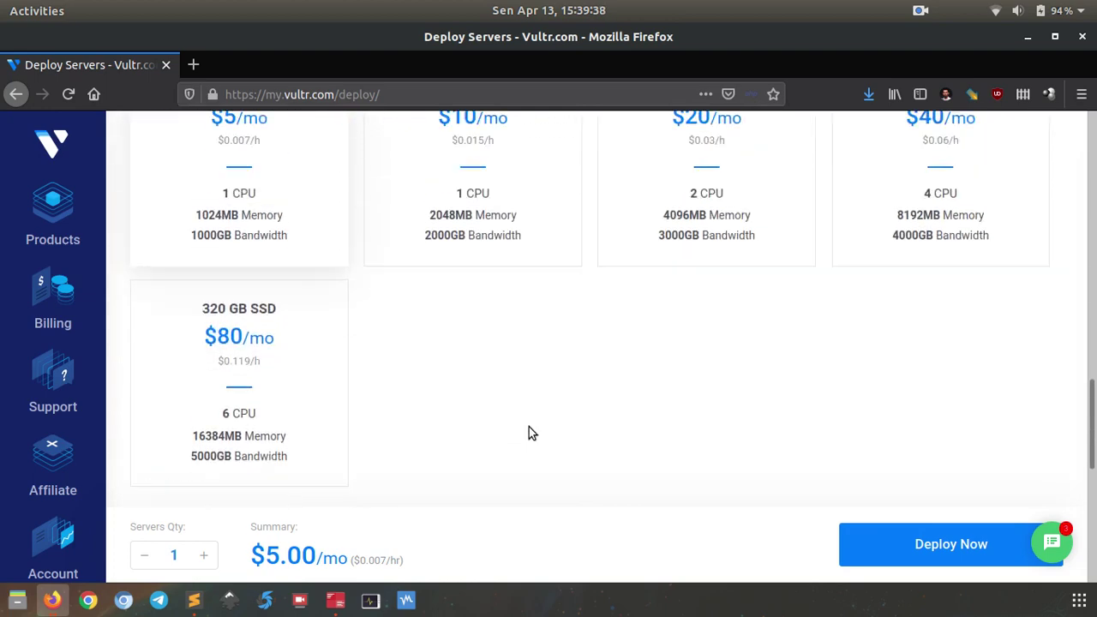
scroll(529, 428, up, 8)
scroll(529, 429, down, 15)
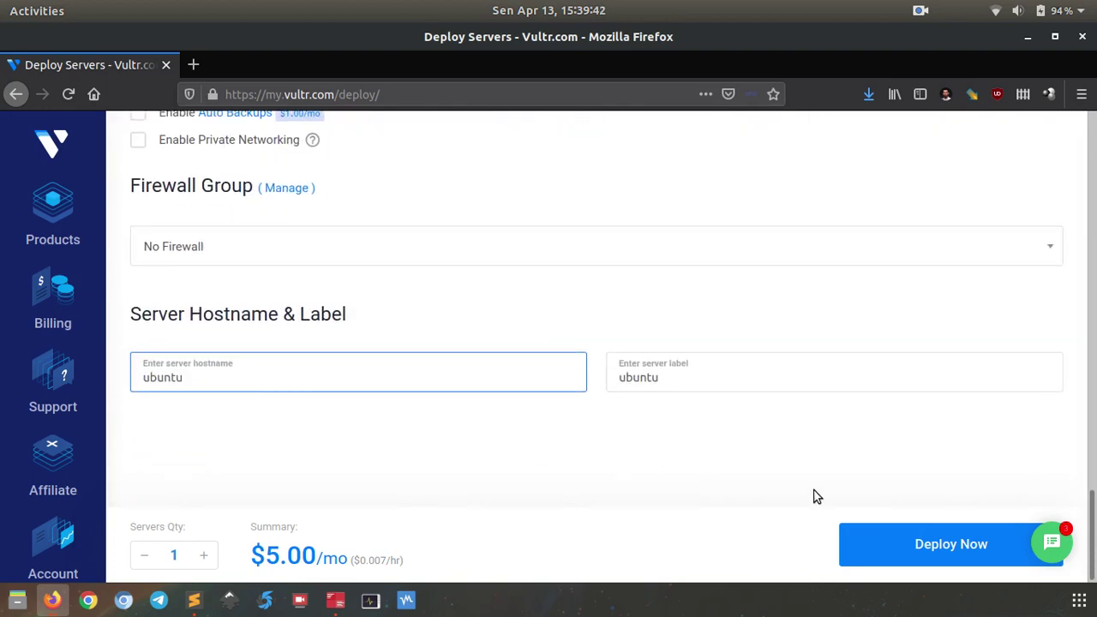
click(859, 540)
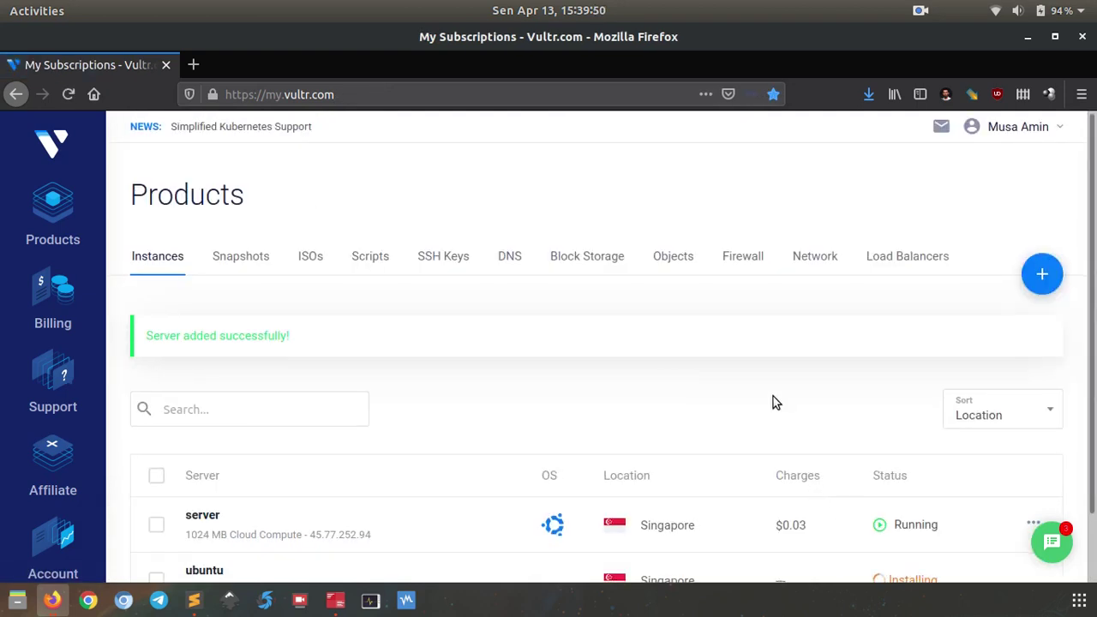
scroll(773, 398, down, 1)
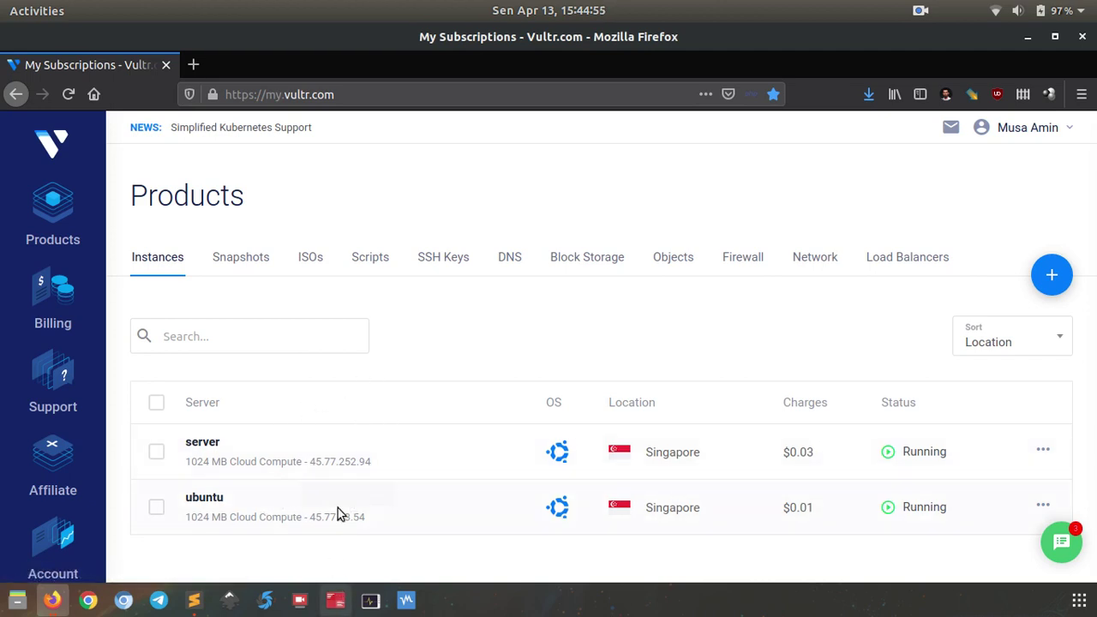
- Switch to the Terminator terminal, maximize its window and connect to the original server with ssh server
click(335, 600)
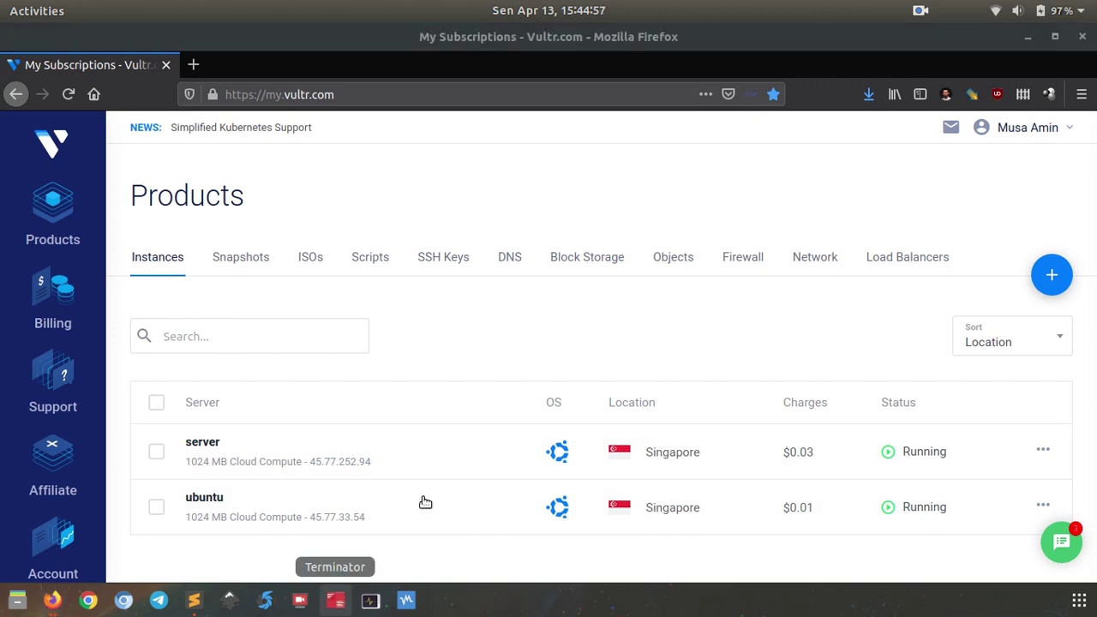
double_click(510, 68)
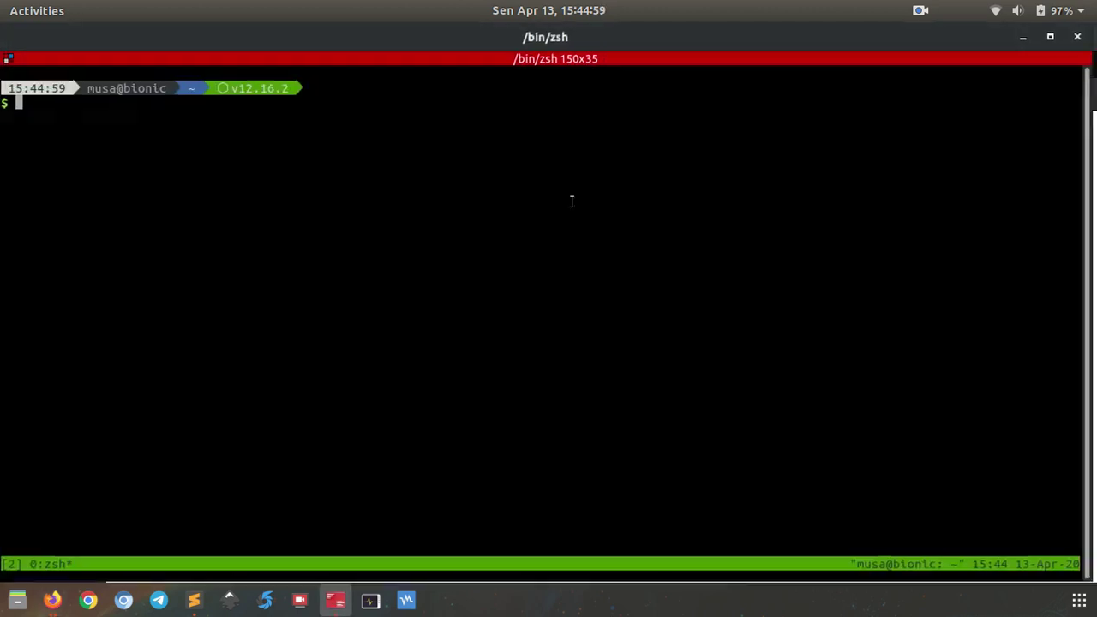
text(ssh )
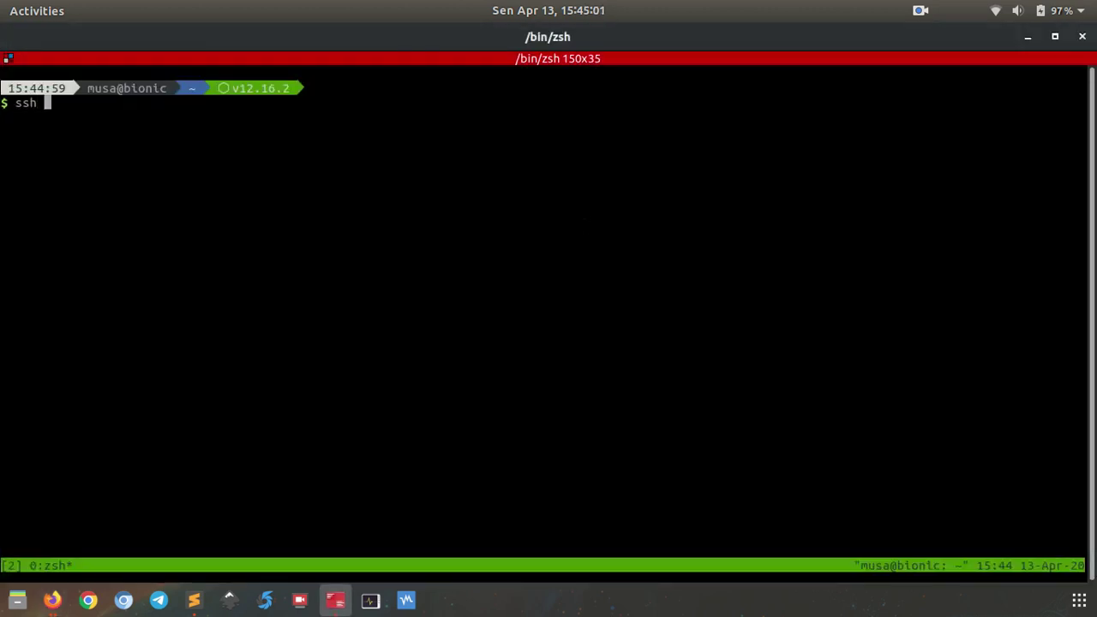
text(server)
key(Return)
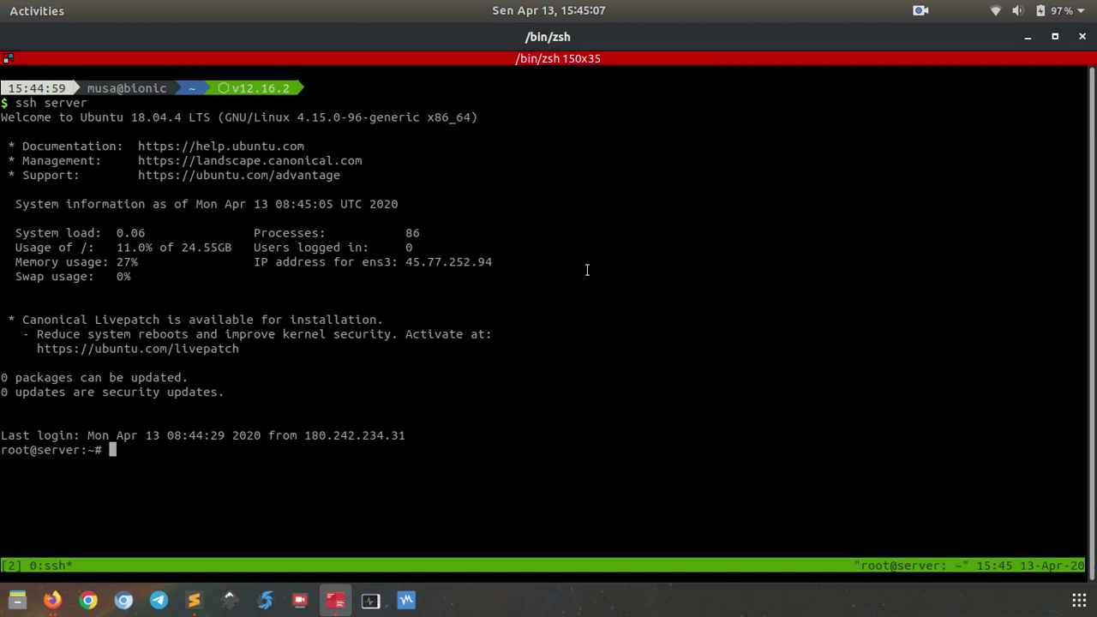
- Clear the terminal and list the original server's home directory in long format with ls -l
key(ctrl+l)
text(ls -l)
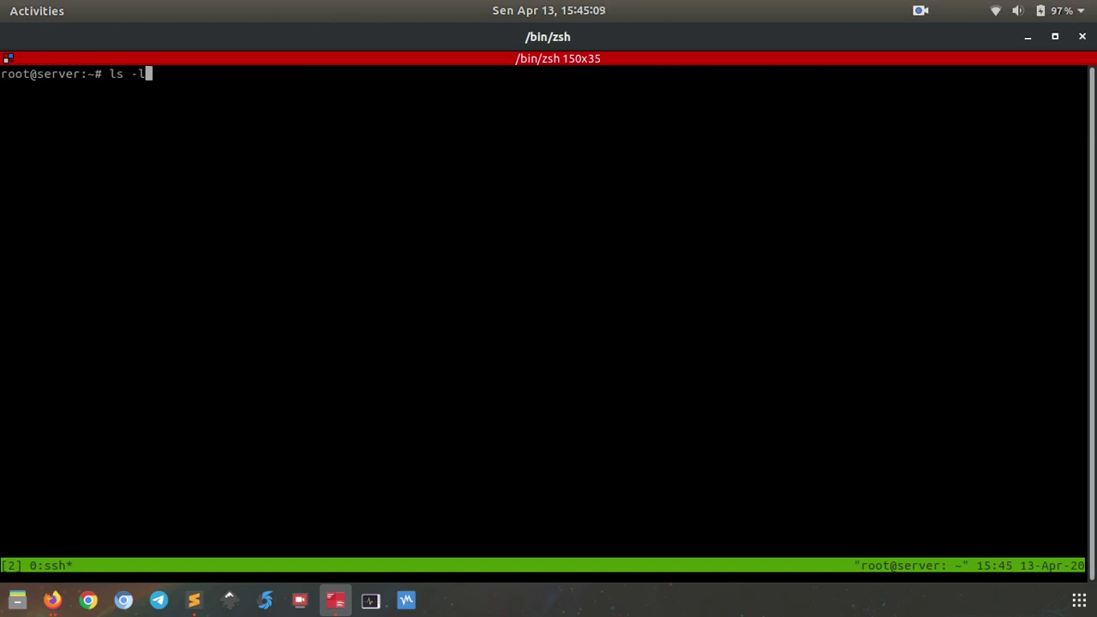
key(Return)
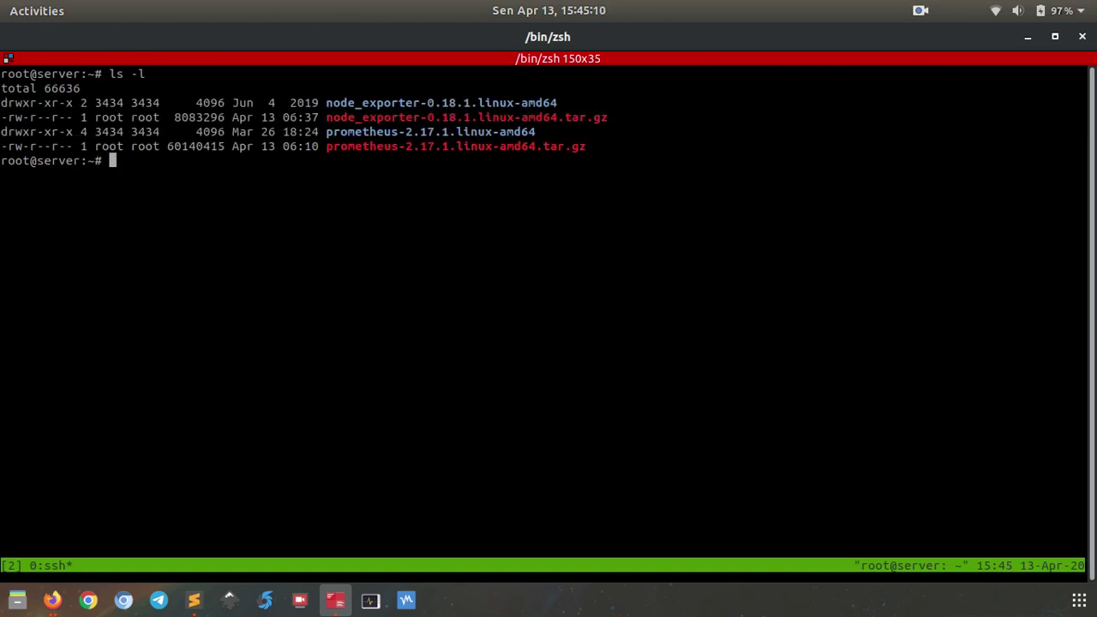
- Split the terminal horizontally and connect to the new instance in the new pane with ssh ubuntu
right_click(577, 226)
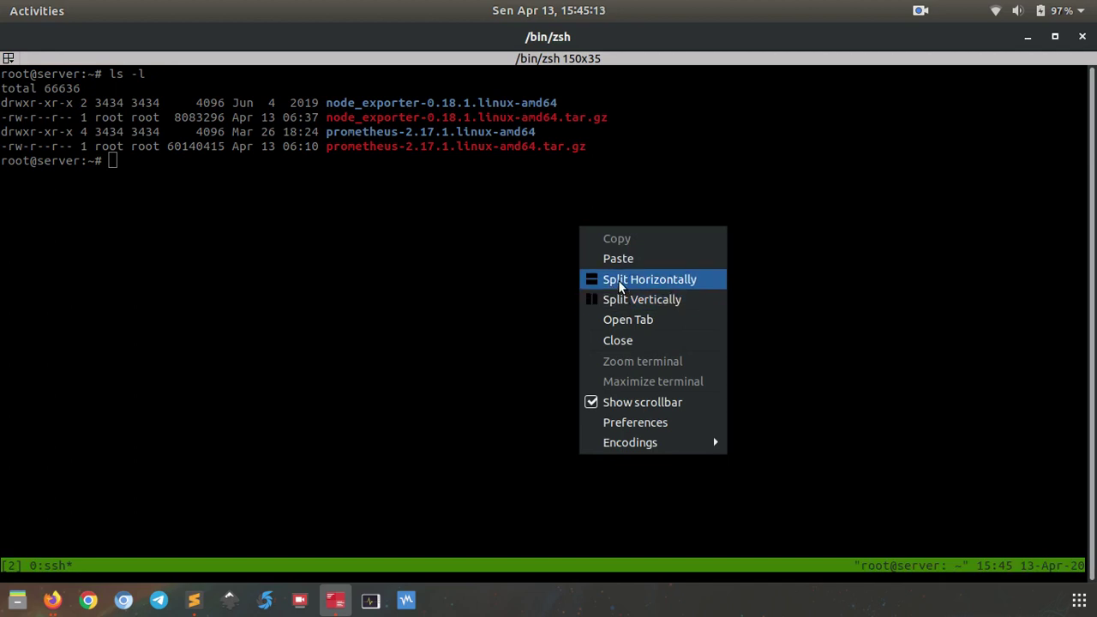
click(621, 286)
text(ssh ubuntu)
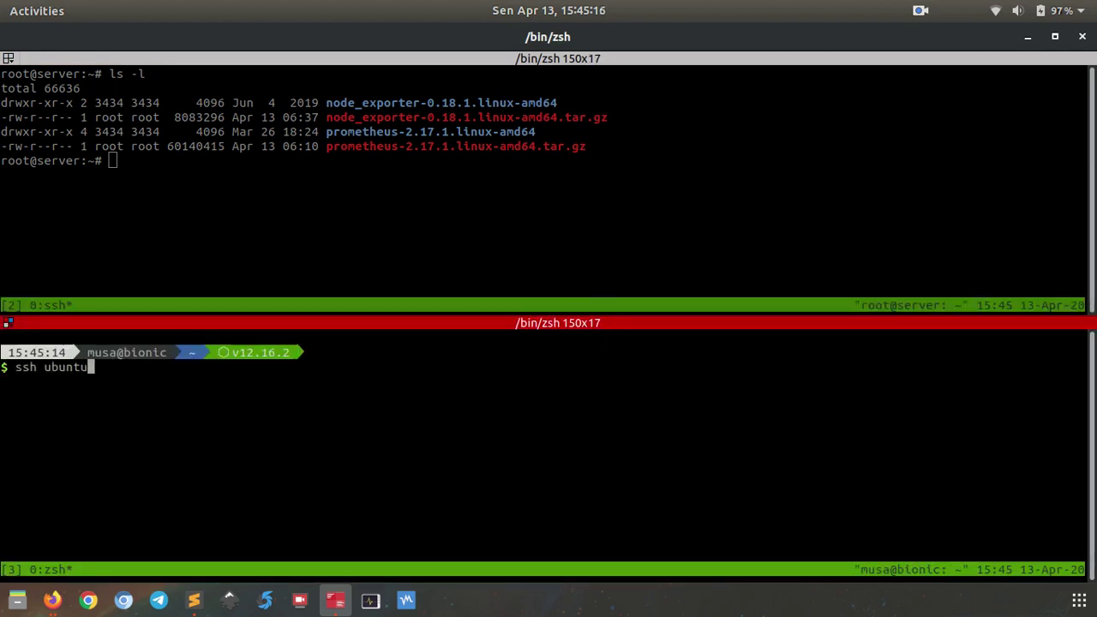
key(Return)
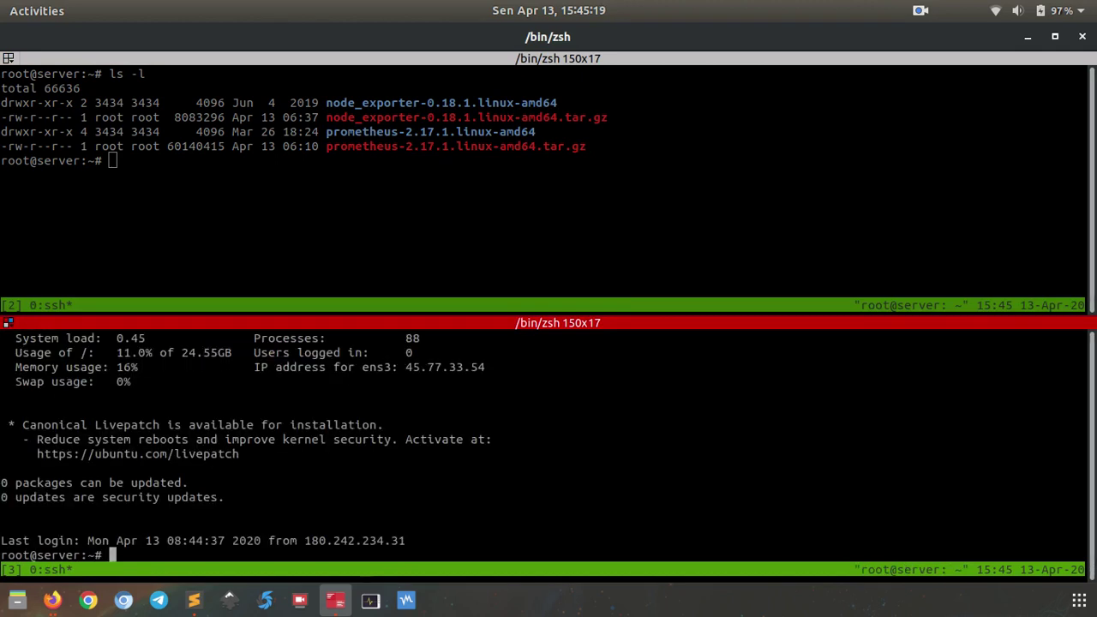
- Clear the new instance's session, list its files with ls -l, and check the hostname in its prompt
key(ctrl+l)
text(ls -l)
key(Return)
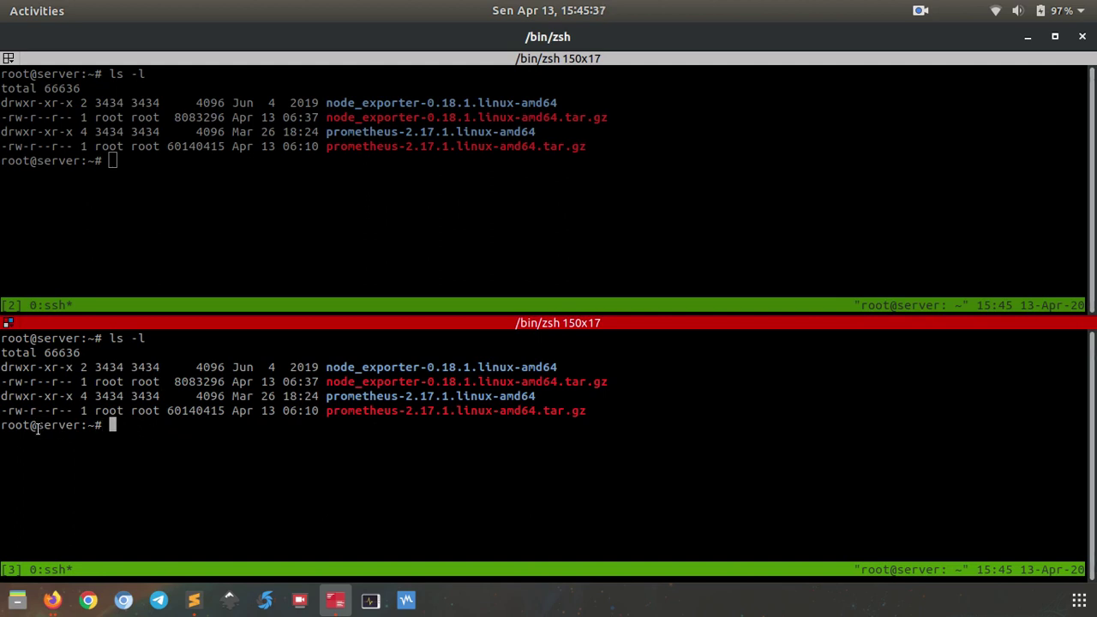
drag(38, 428, 79, 425)
- Try to look up the new instance's public IP address by running ifconfig.co as a command
text(ifcof)
key(BackSpace)
text(nfig.co)
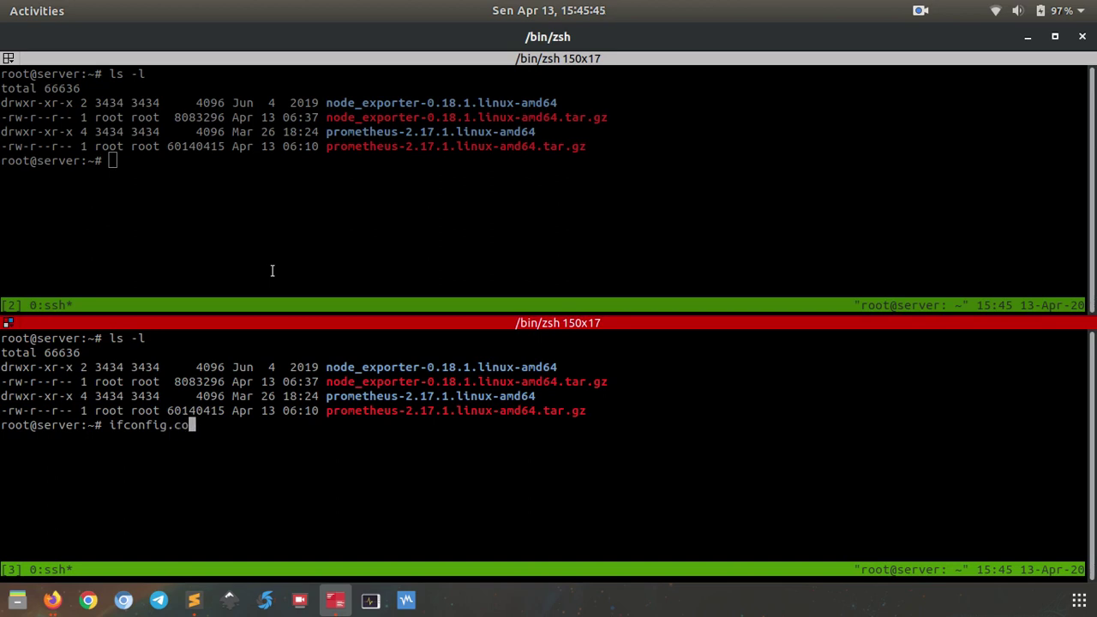
key(Return)
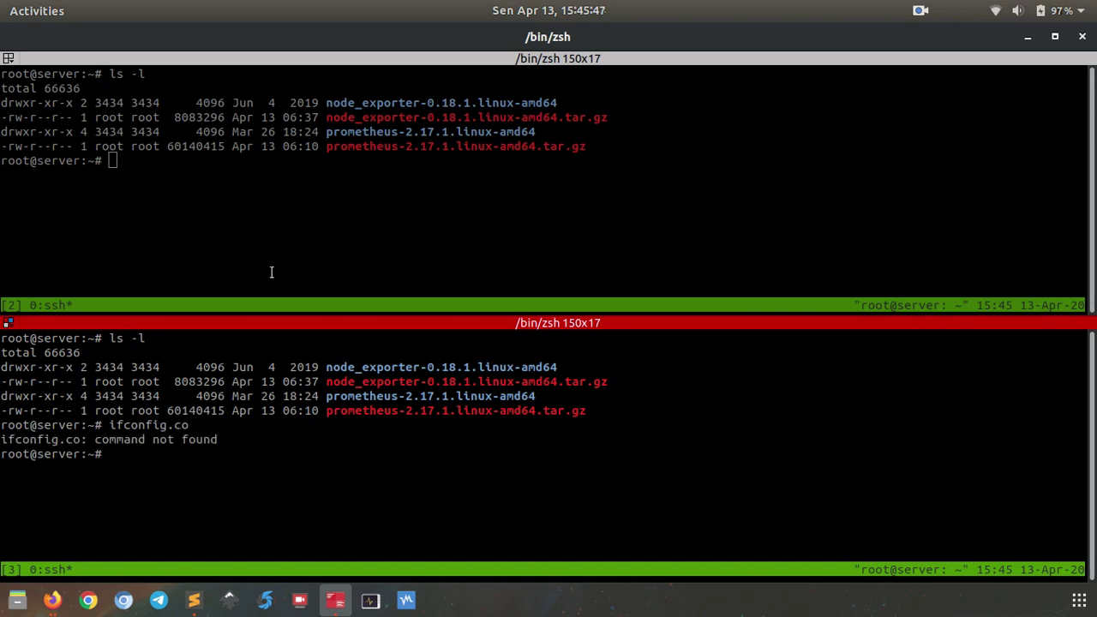
- Query the new instance's public IP address with curl ifconfig.co
text(curl ifconfig.co)
key(Return)
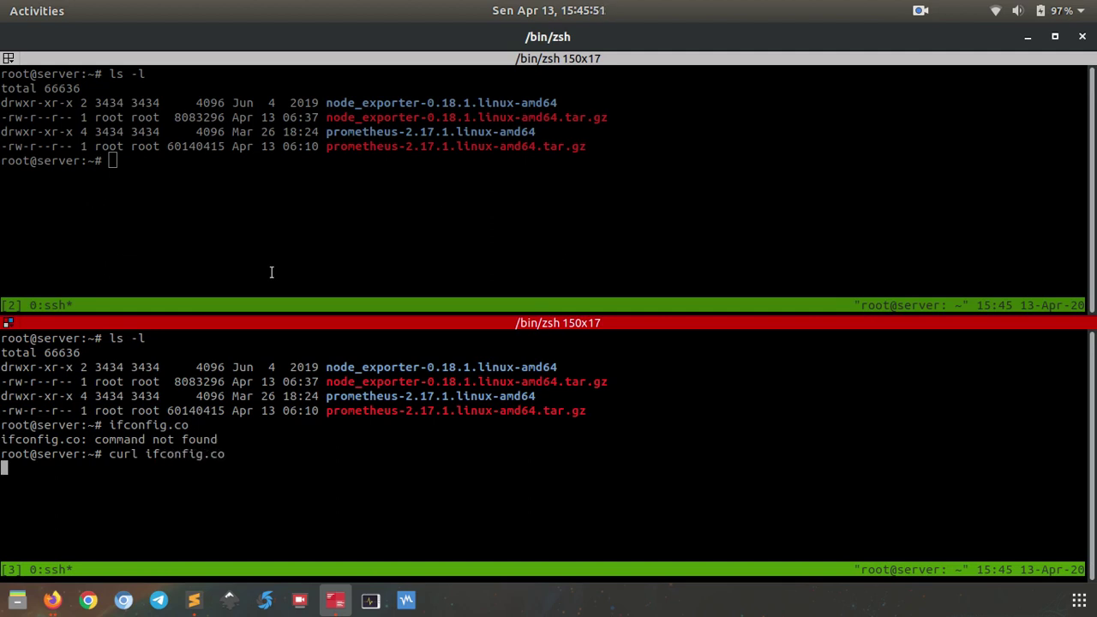
- Return to the original server's session and query its public IP address with curl ifconfig.co
click(257, 225)
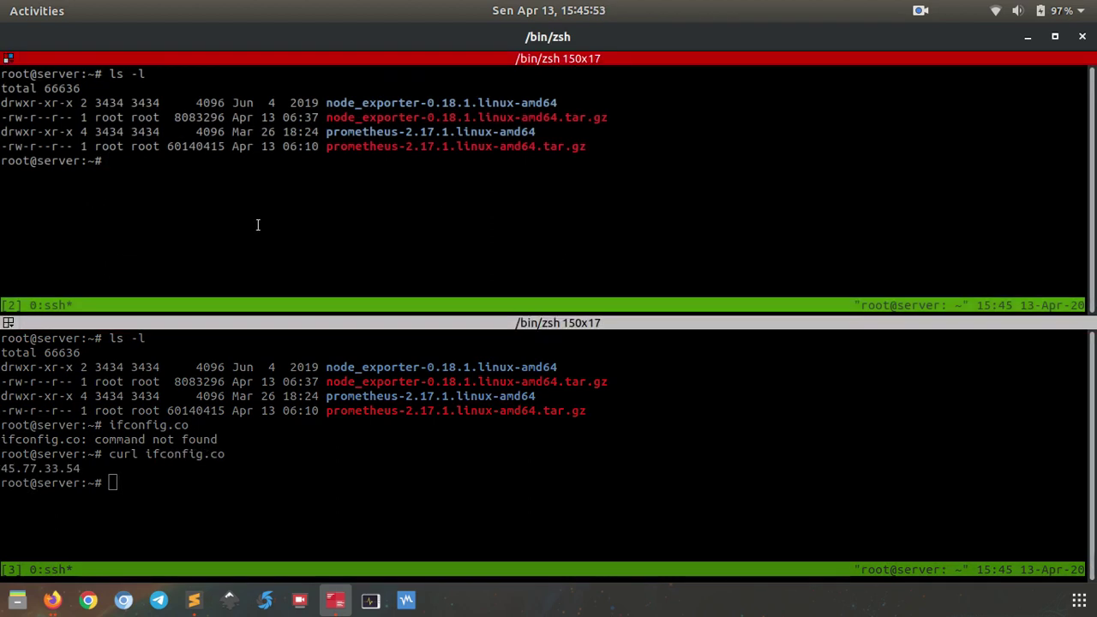
text(i)
key(BackSpace)
text(curl ifconfig.co)
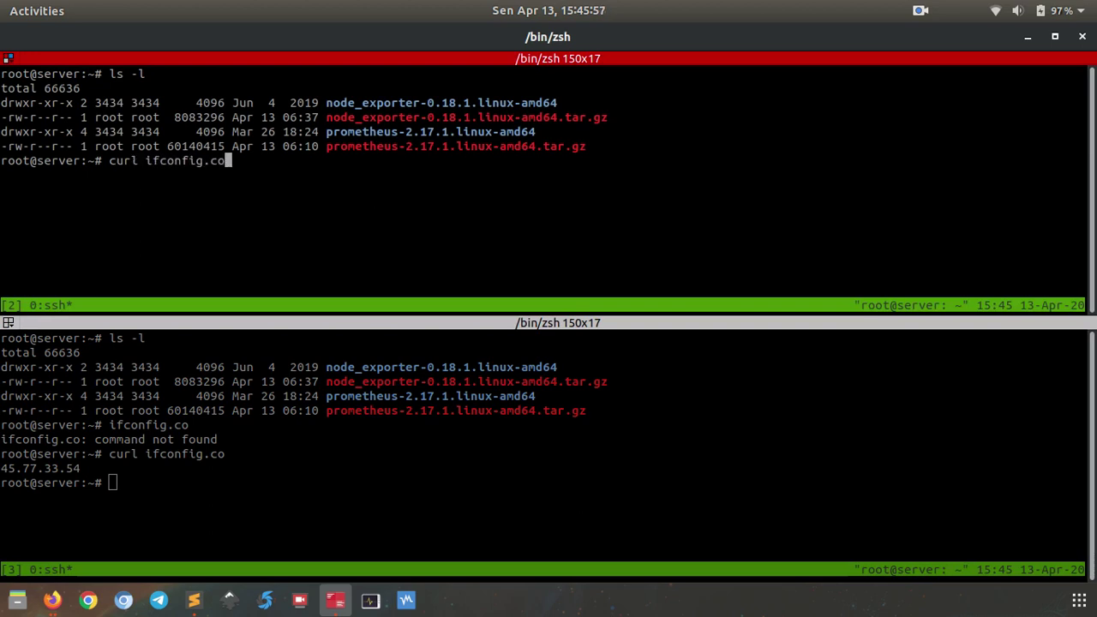
key(Return)
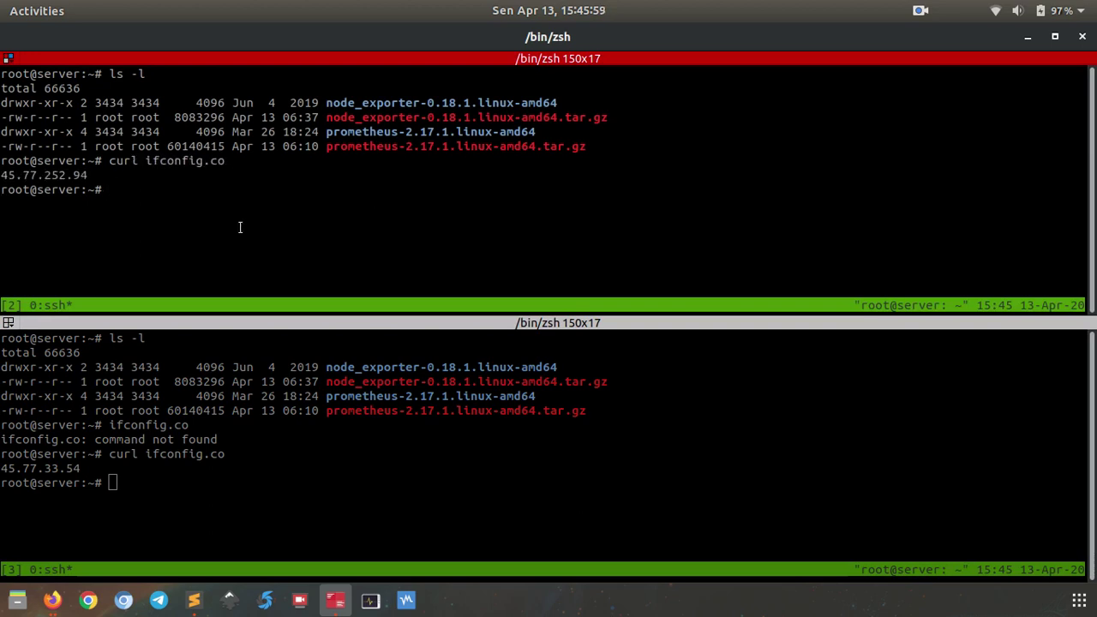